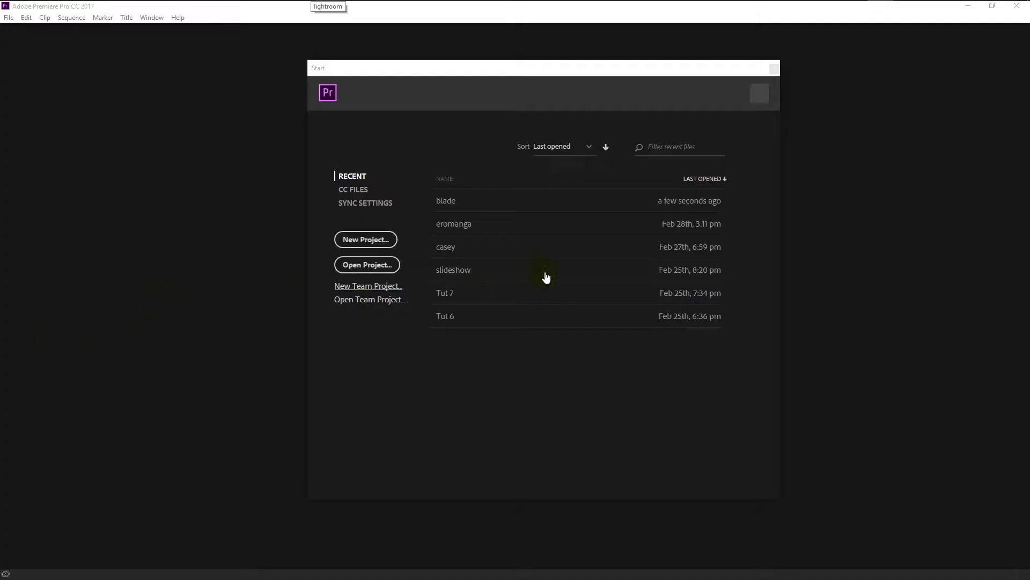
Step: Create a new Premiere Pro project named 'blade runner'
click(367, 246)
text(b)
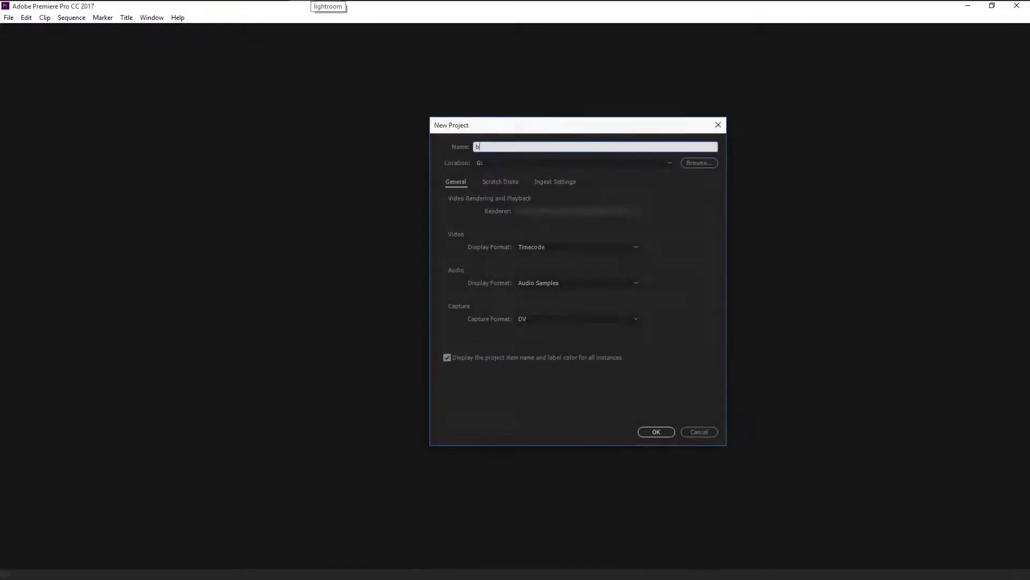
text(lade runner)
key(Return)
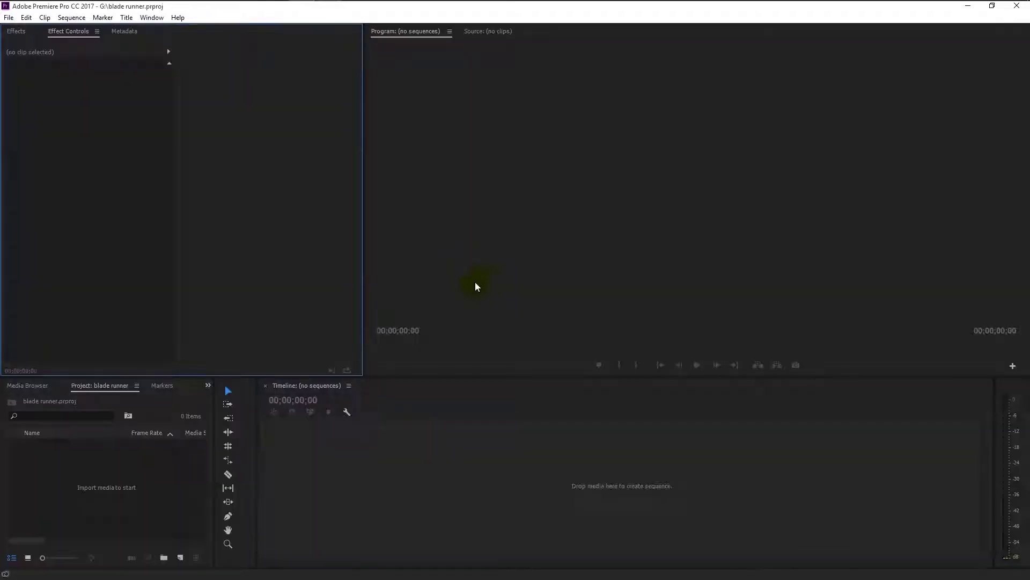
Step: Import Stock Footage.mp4 from its folder and build a sequence from the clip
mouse_move(246, 4)
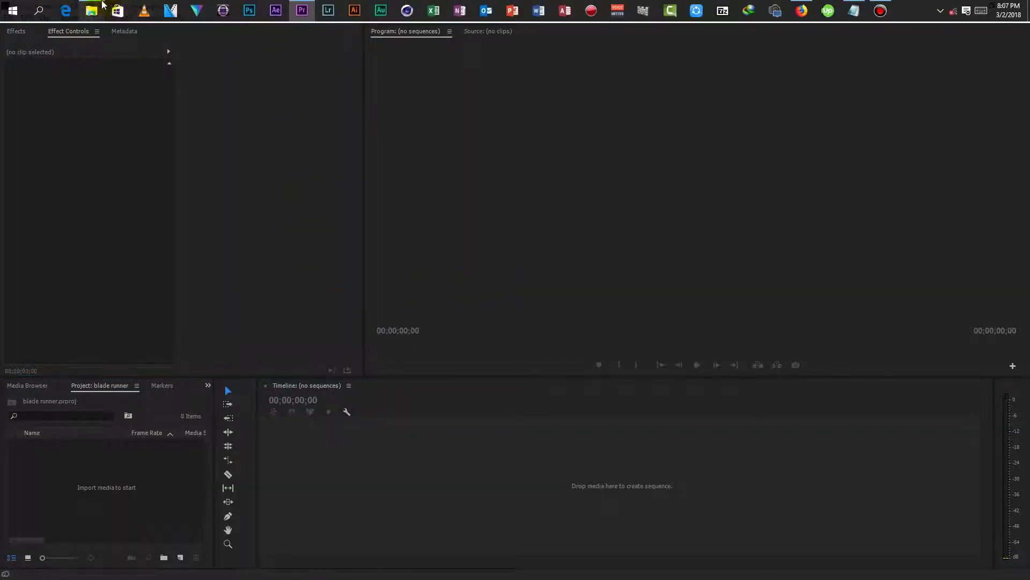
click(92, 10)
drag(265, 133, 165, 473)
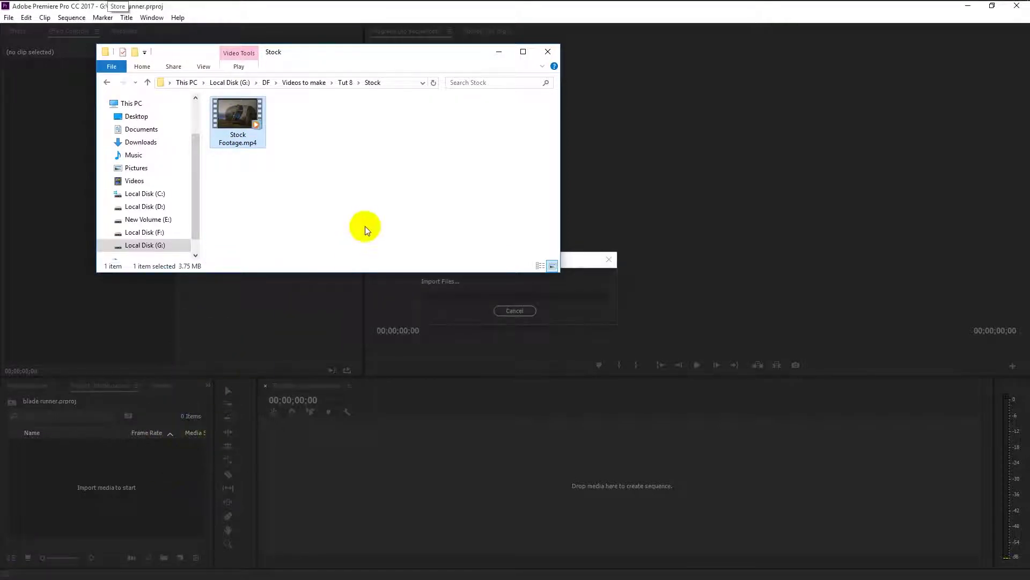
click(500, 52)
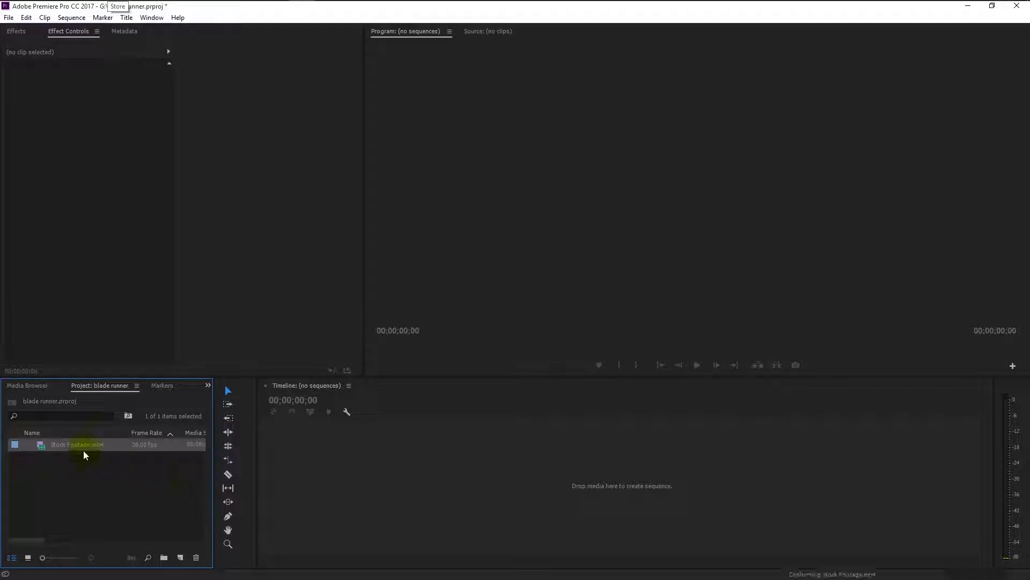
drag(368, 477, 373, 478)
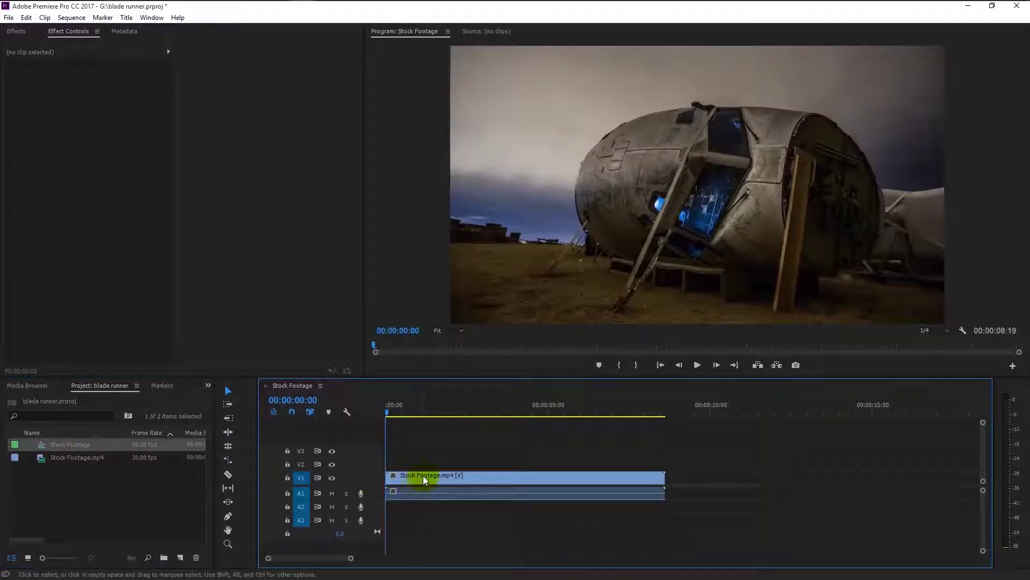
click(703, 364)
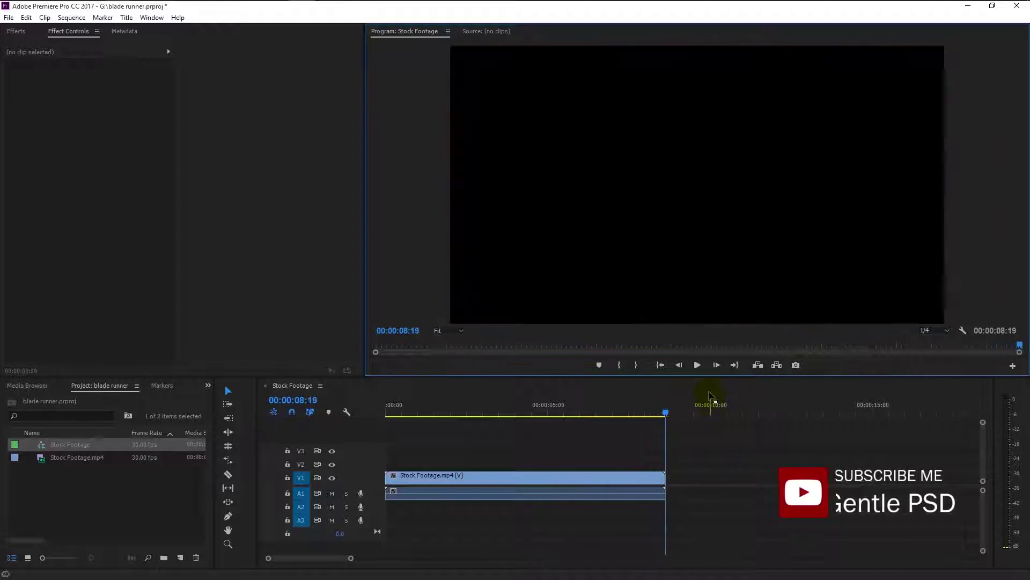
key(Home)
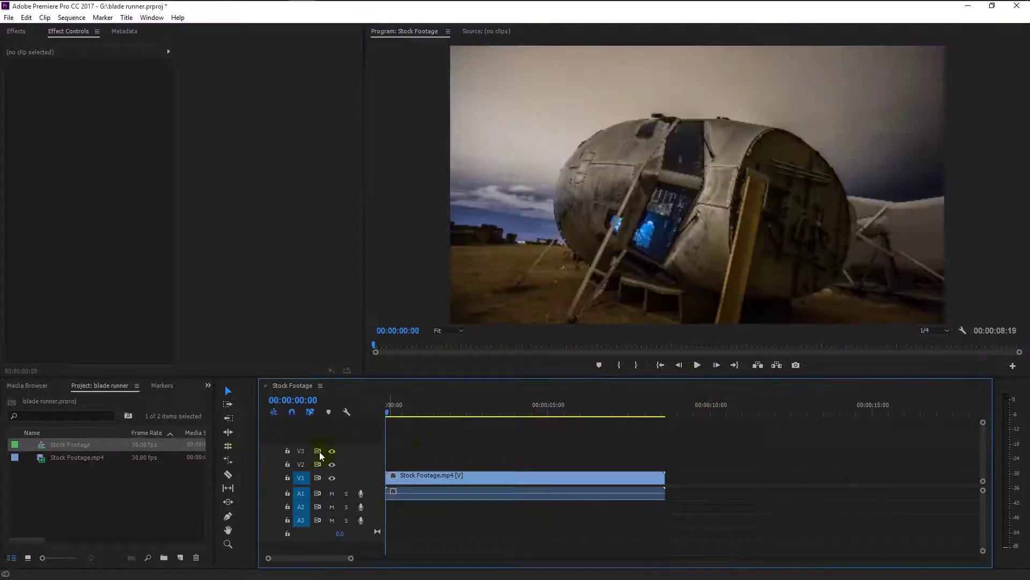
Step: Create an Adjustment Layer and place it on V2, spanning the full 00:00:08:19 clip
click(181, 557)
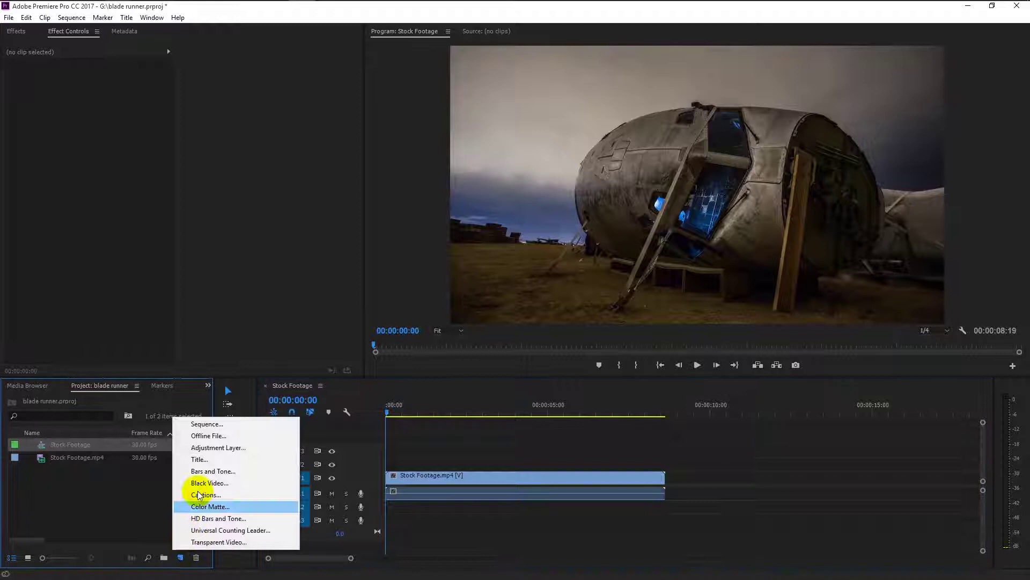
click(209, 447)
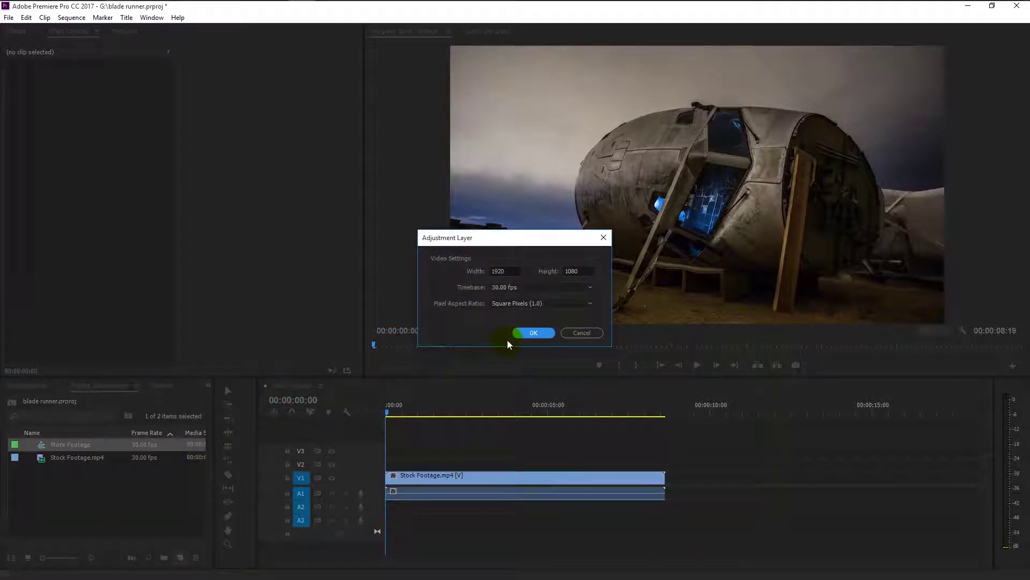
click(527, 330)
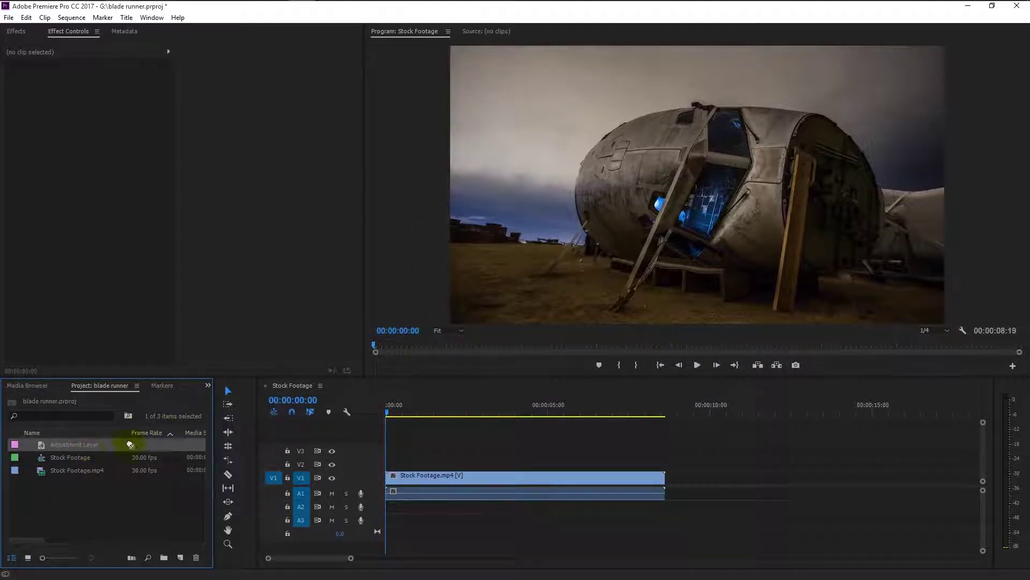
drag(130, 445, 397, 464)
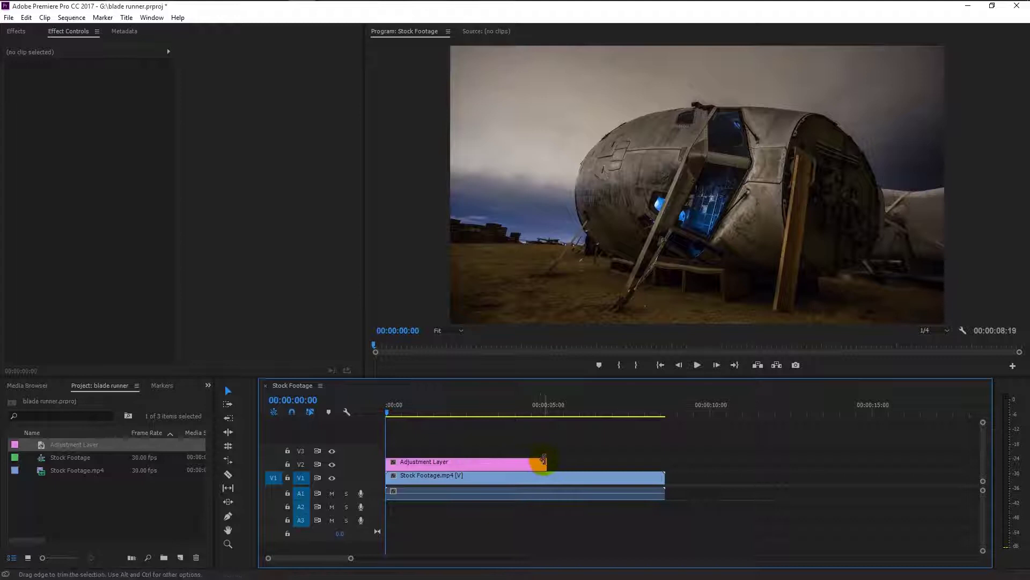
drag(580, 464, 664, 471)
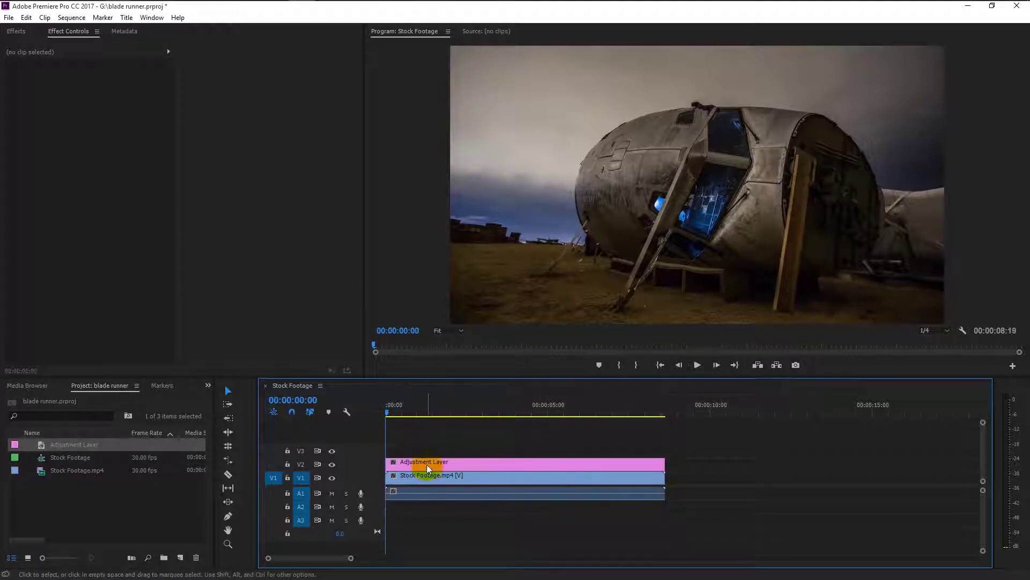
Step: Find the Tint effect and apply it to the adjustment layer on V2
click(428, 466)
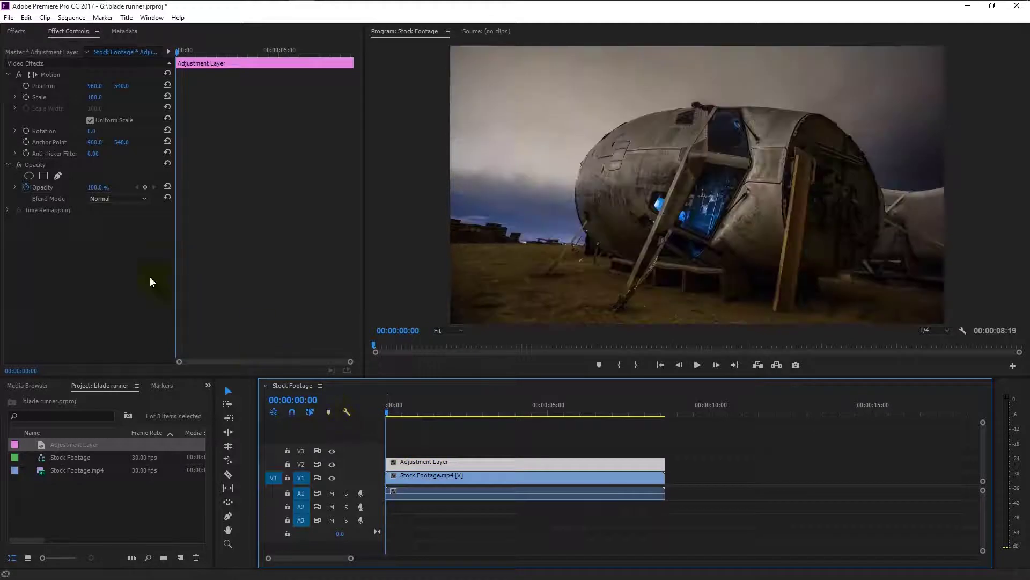
click(16, 31)
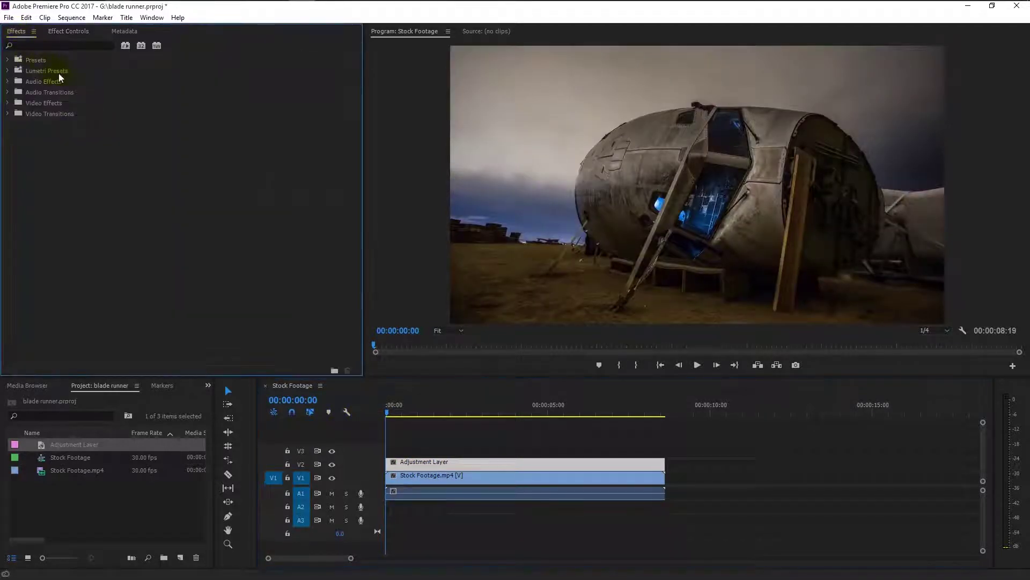
click(57, 45)
text(tint)
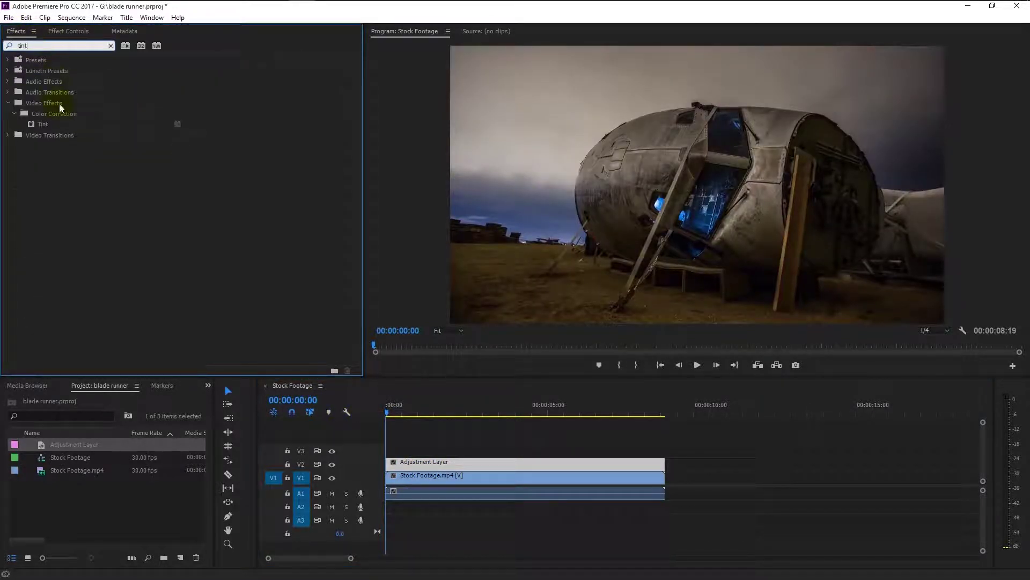
click(43, 126)
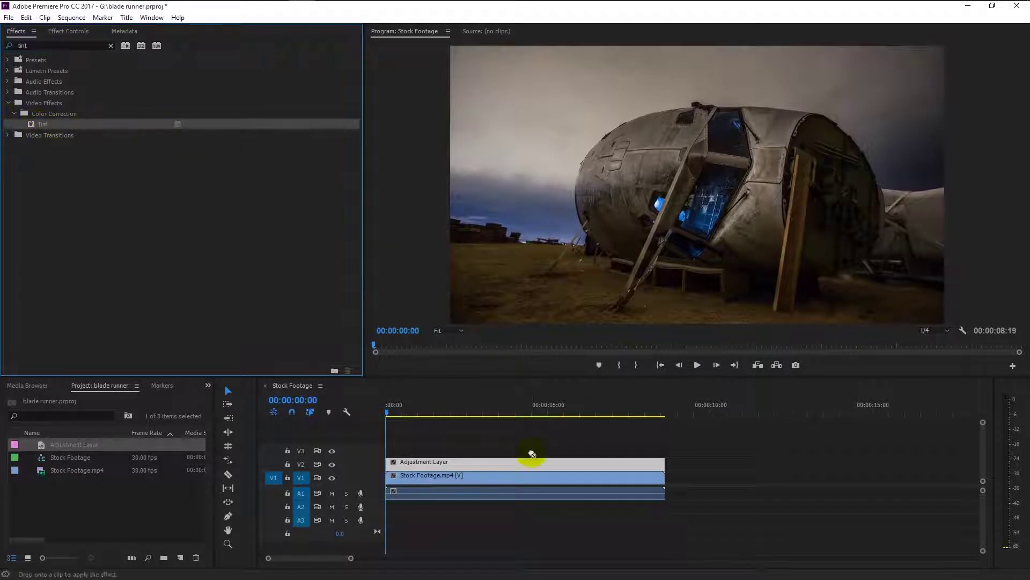
drag(529, 462, 527, 463)
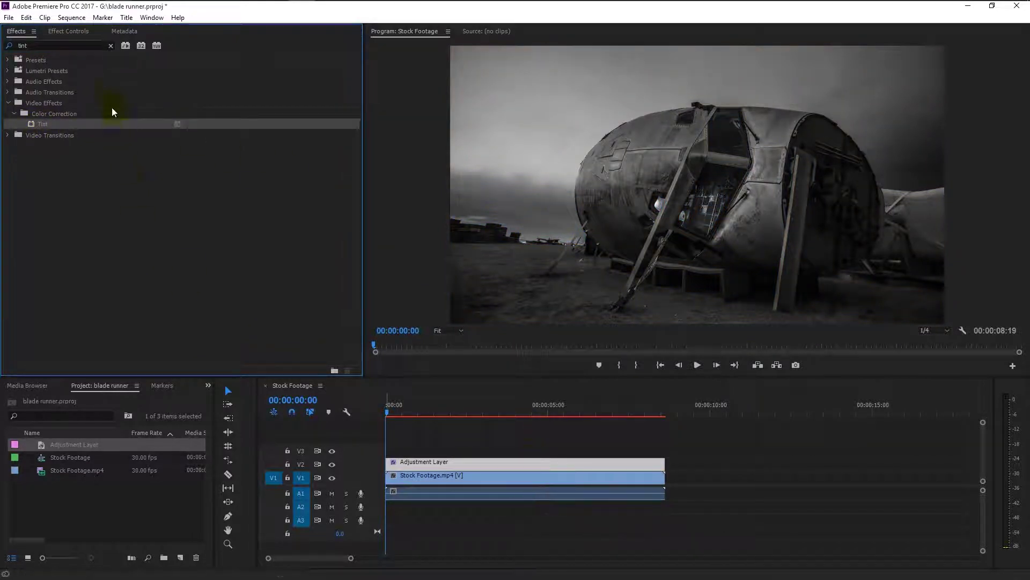
click(68, 31)
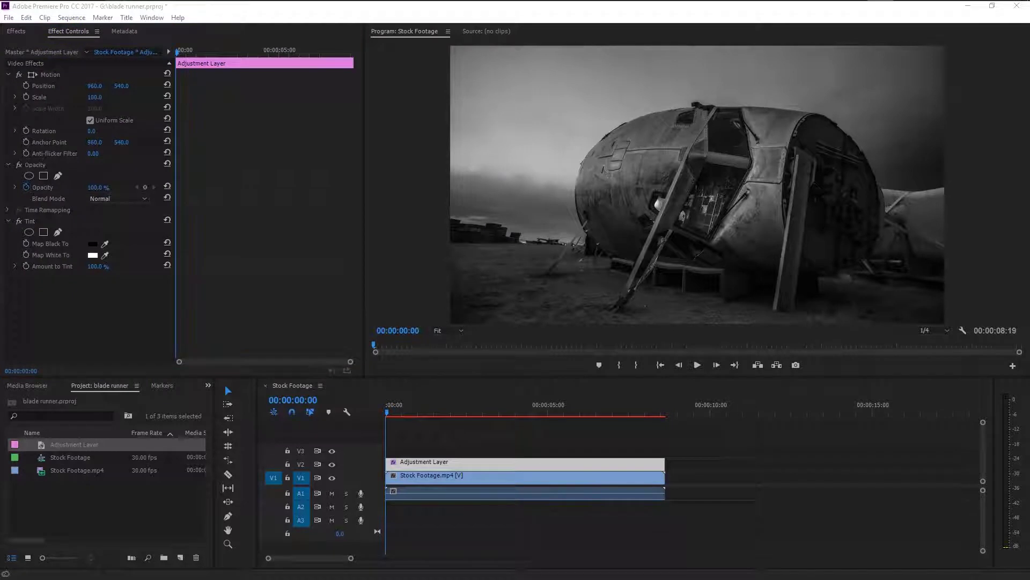
Step: Set the Tint's Map Black To colour to dark red
click(93, 244)
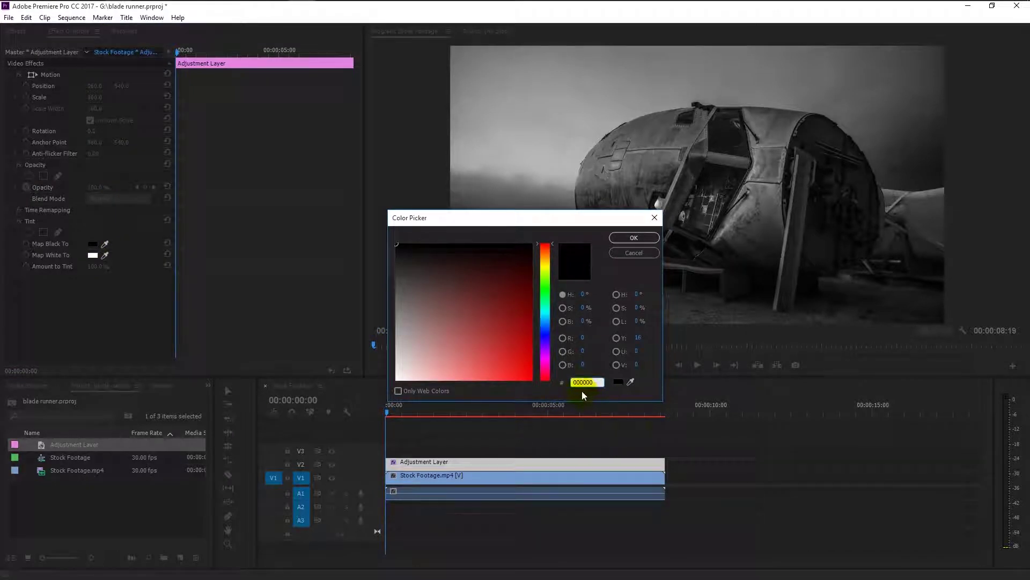
click(574, 381)
text(5)
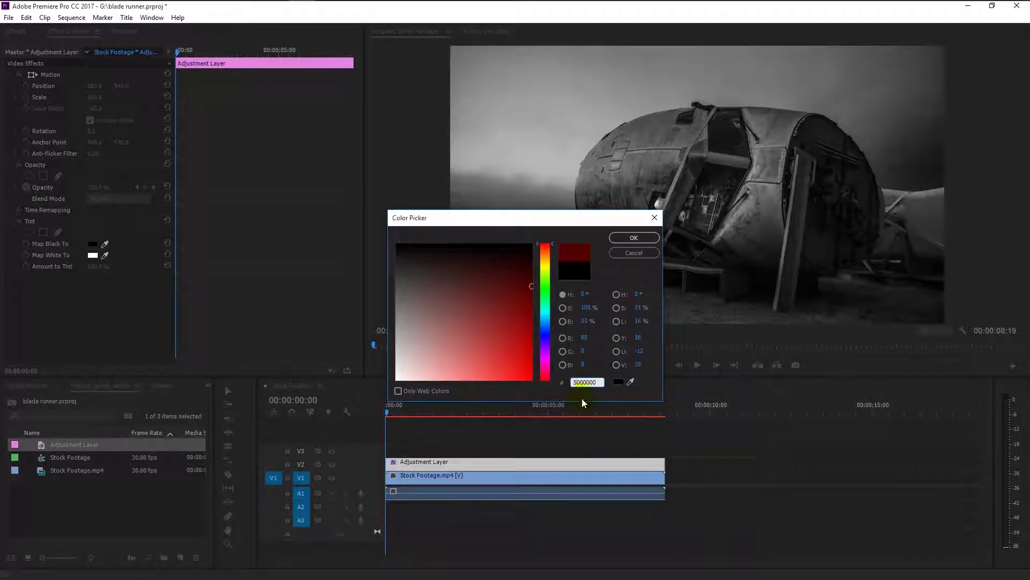
click(634, 240)
Step: Set the Tint's Map White To colour to orange FFA16E
click(93, 257)
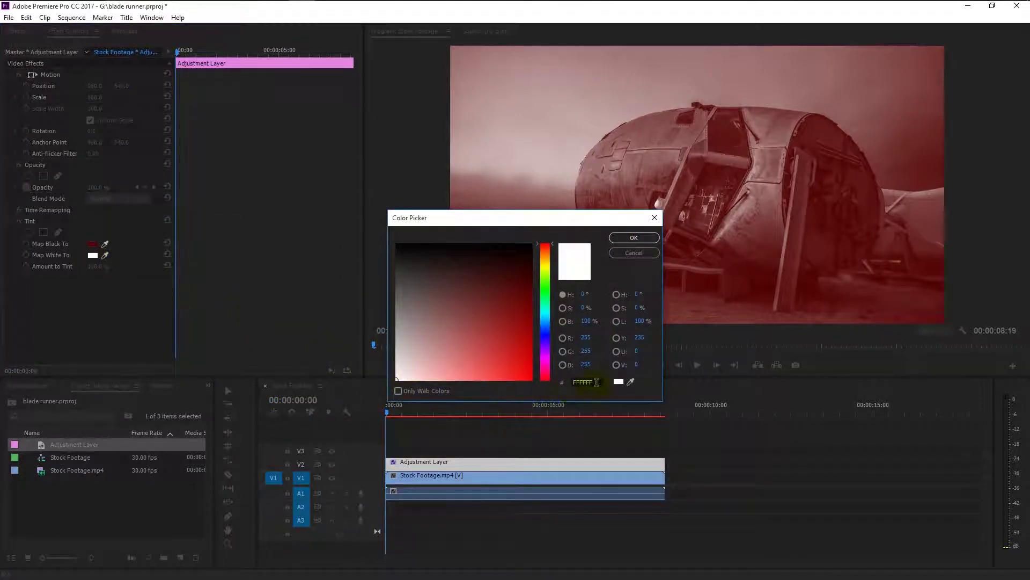
text(FFA16E)
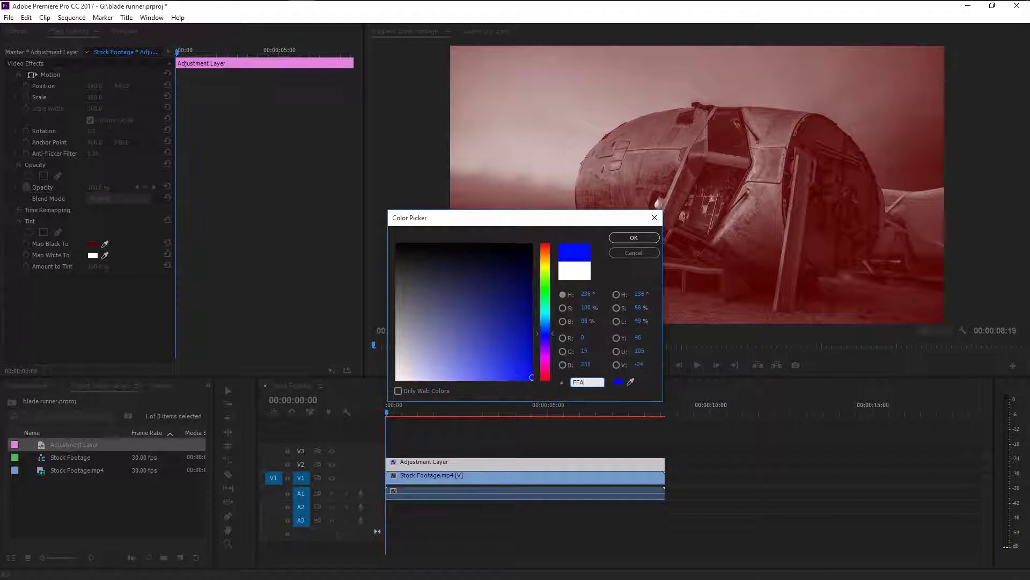
click(632, 238)
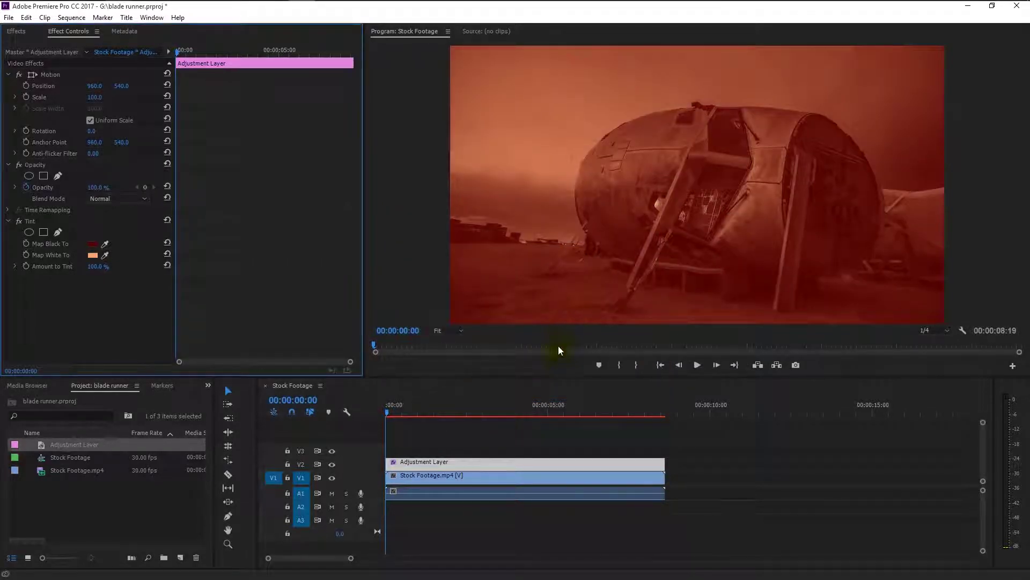
Step: Preview the tinted footage, then return the playhead to the sequence start
click(699, 366)
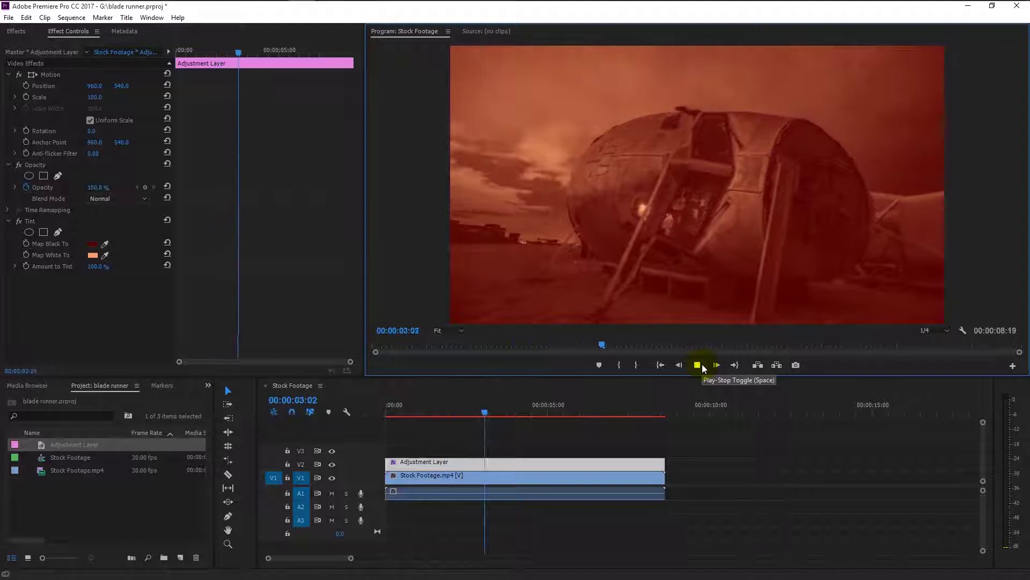
click(698, 365)
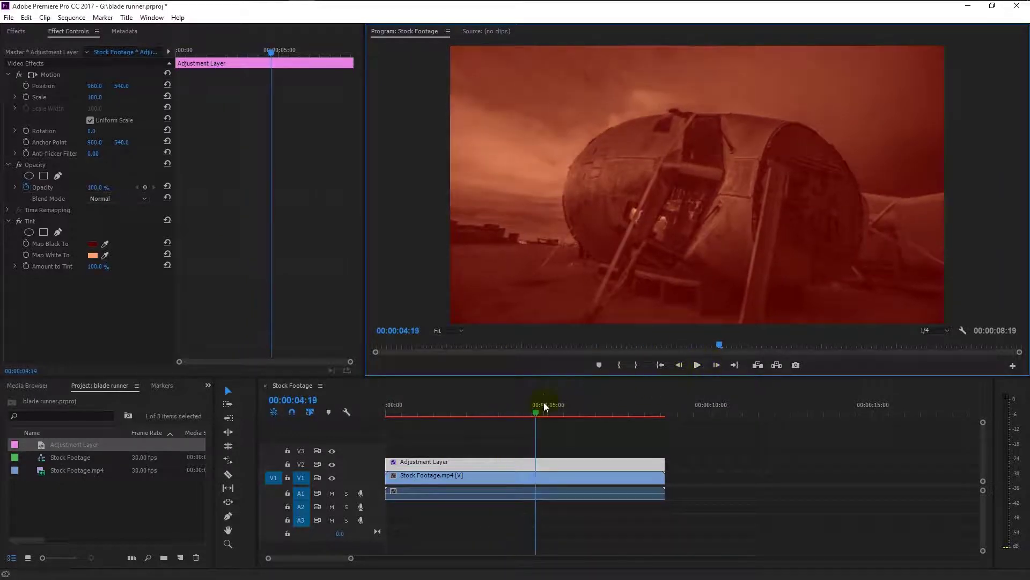
drag(537, 409, 387, 412)
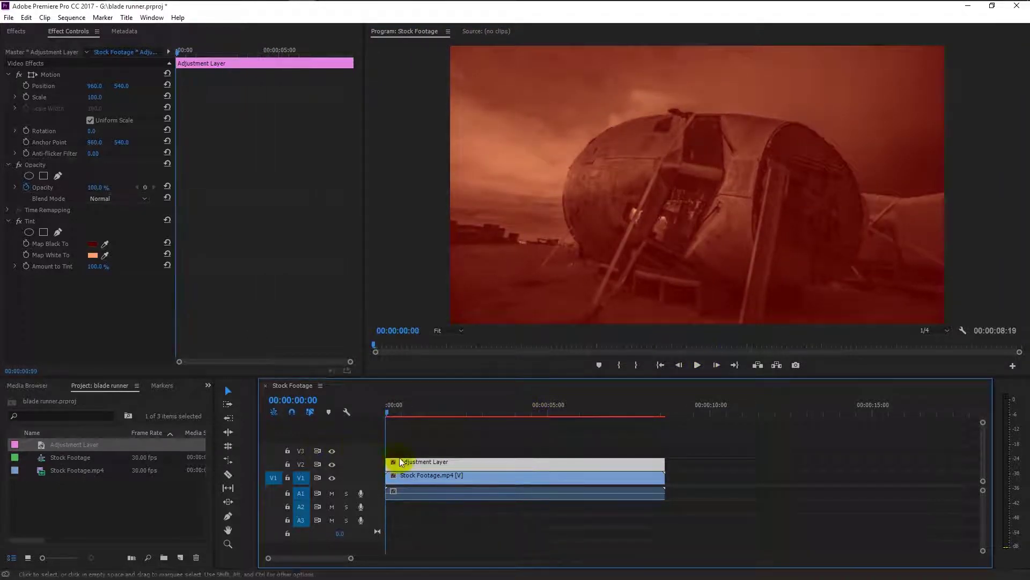
Step: Create a new colour matte with default video settings and white FFFFFF colour
click(181, 557)
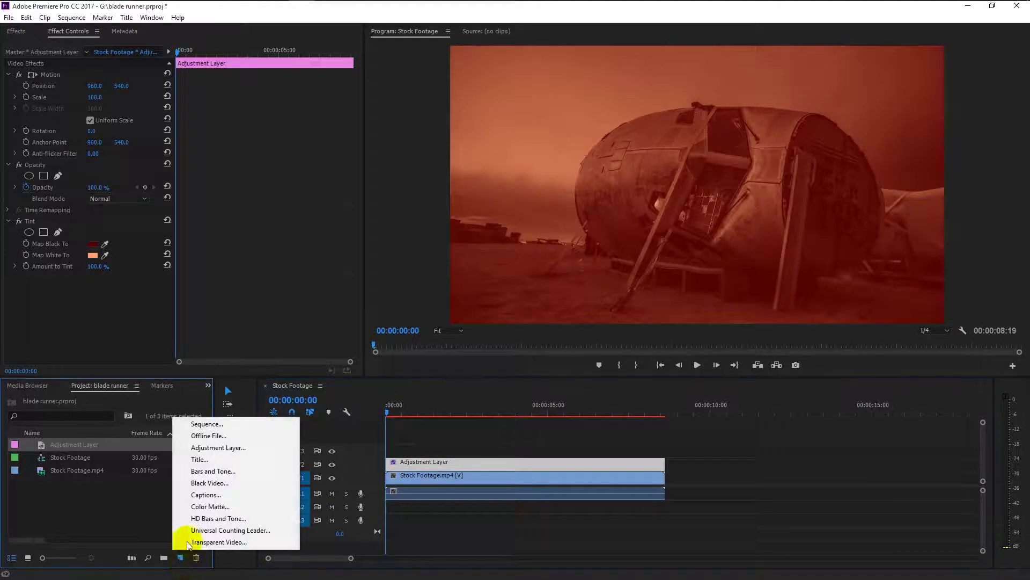
click(208, 509)
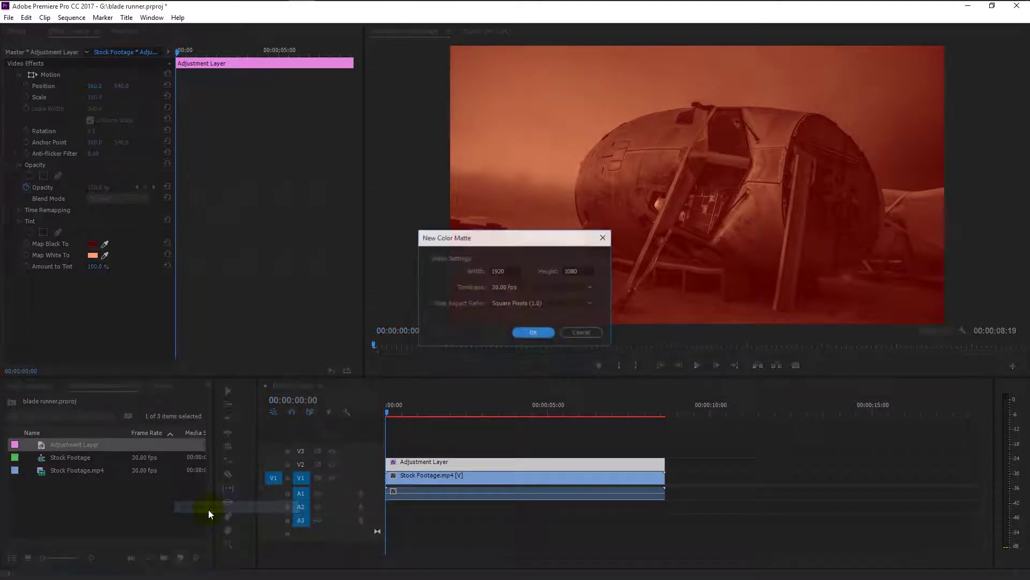
click(534, 333)
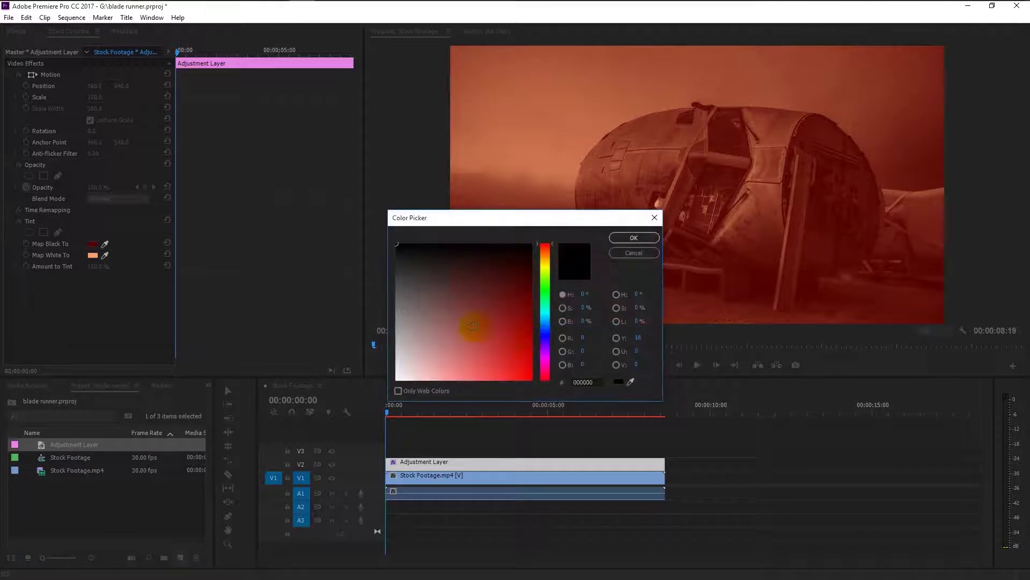
drag(461, 316, 325, 488)
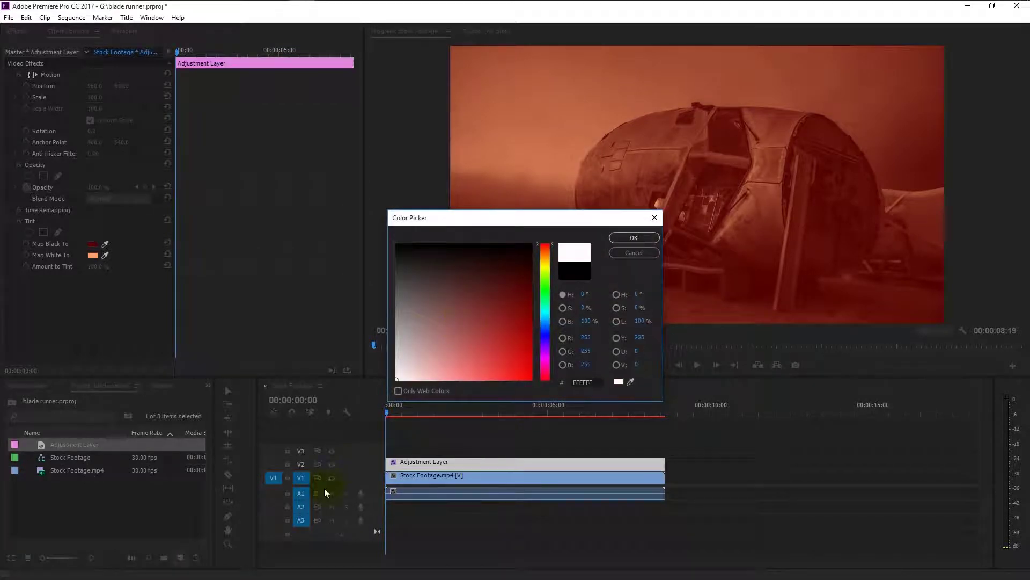
click(619, 237)
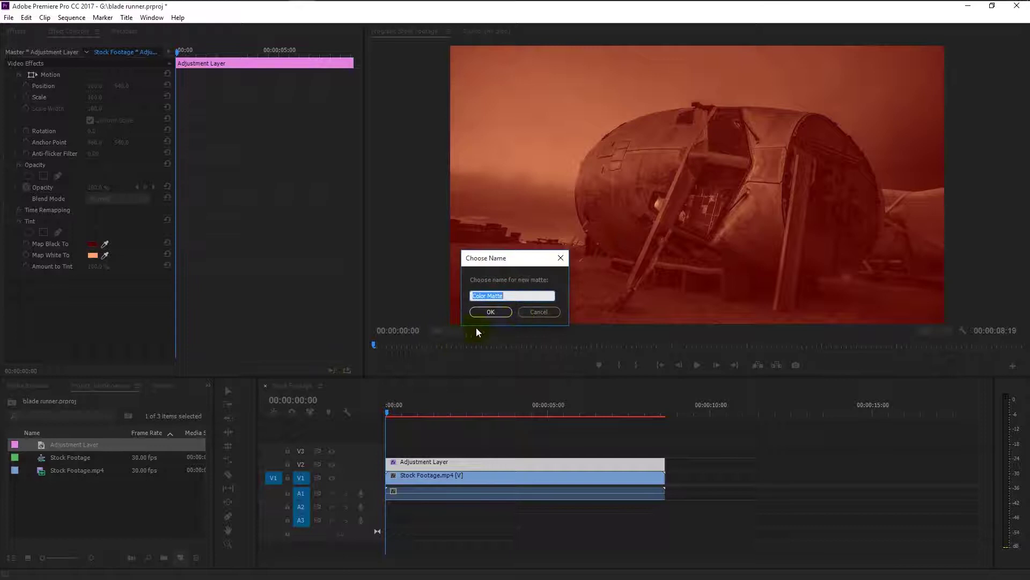
Step: Name the matte 'color grade' and lay it on V3 across the clip's full length
text(color grade)
key(Return)
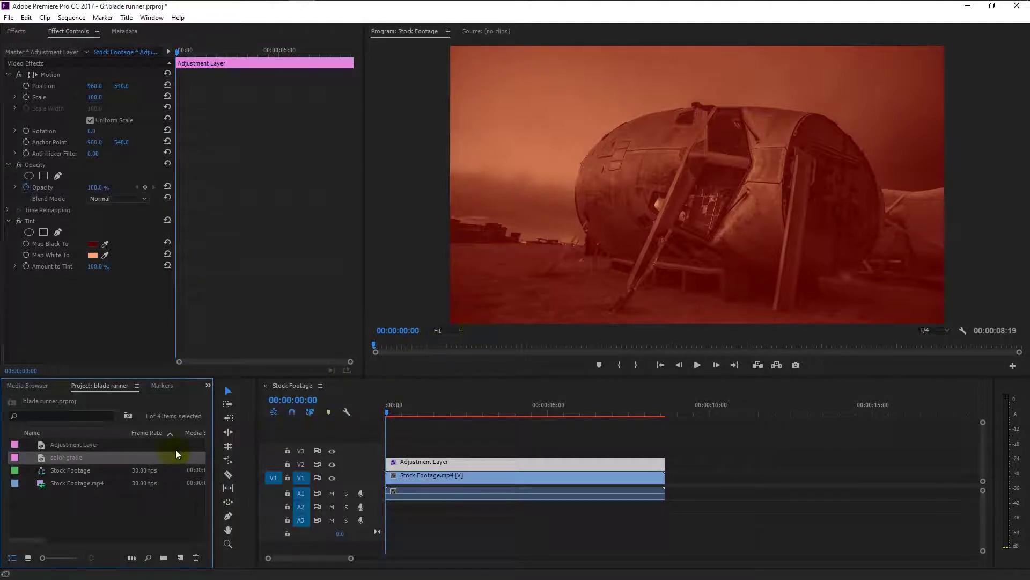
drag(273, 462, 389, 451)
drag(545, 448, 664, 450)
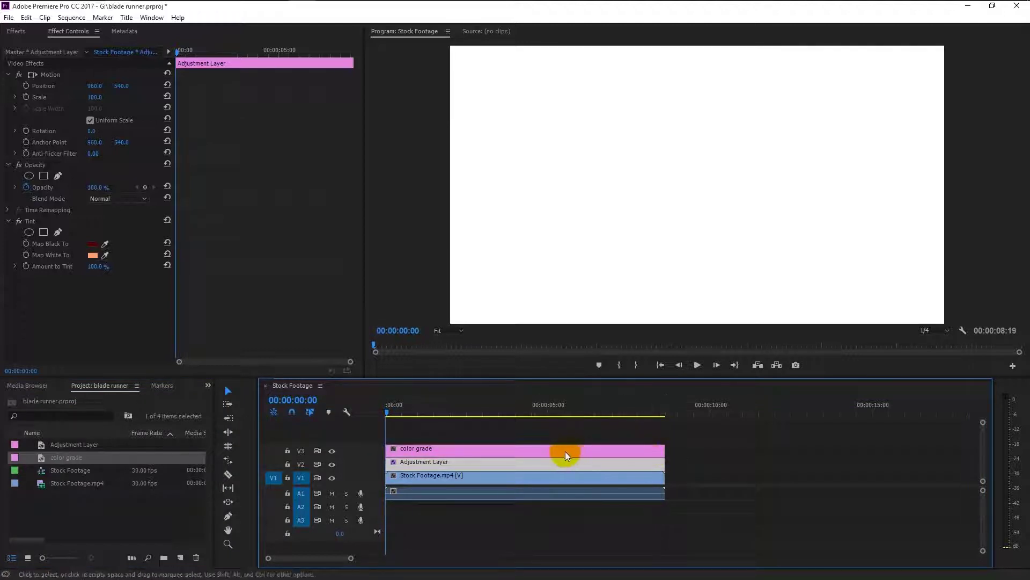
click(561, 451)
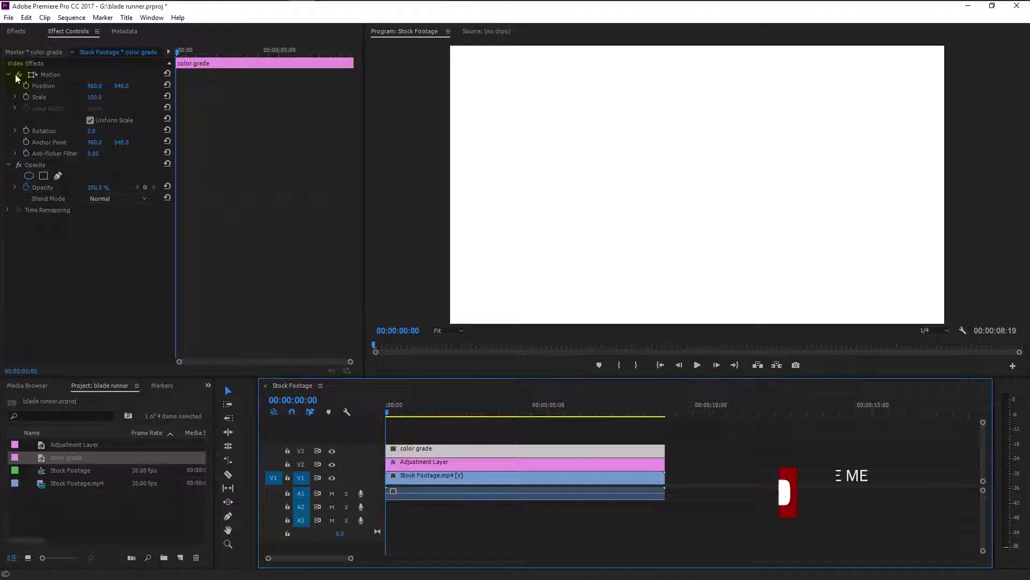
click(16, 30)
Step: Search the effects for 'ramp' and apply Ramp to the color grade clip
click(25, 45)
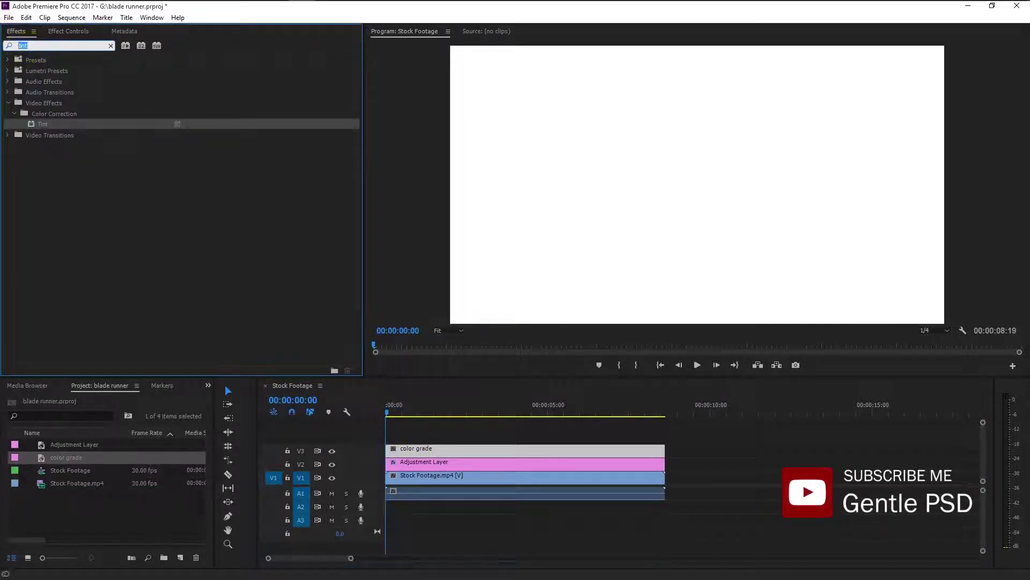
text(ramp)
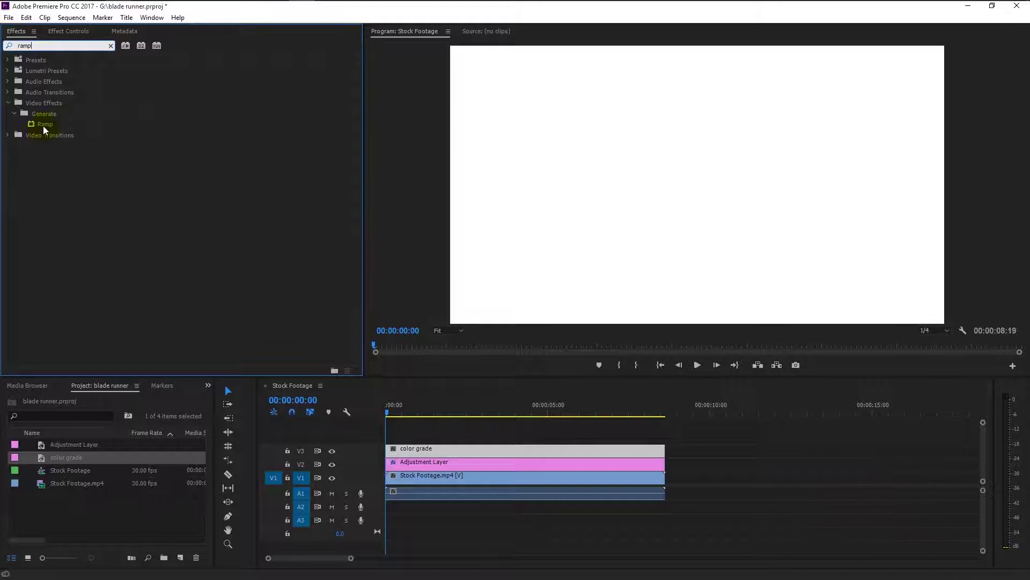
drag(46, 130, 435, 450)
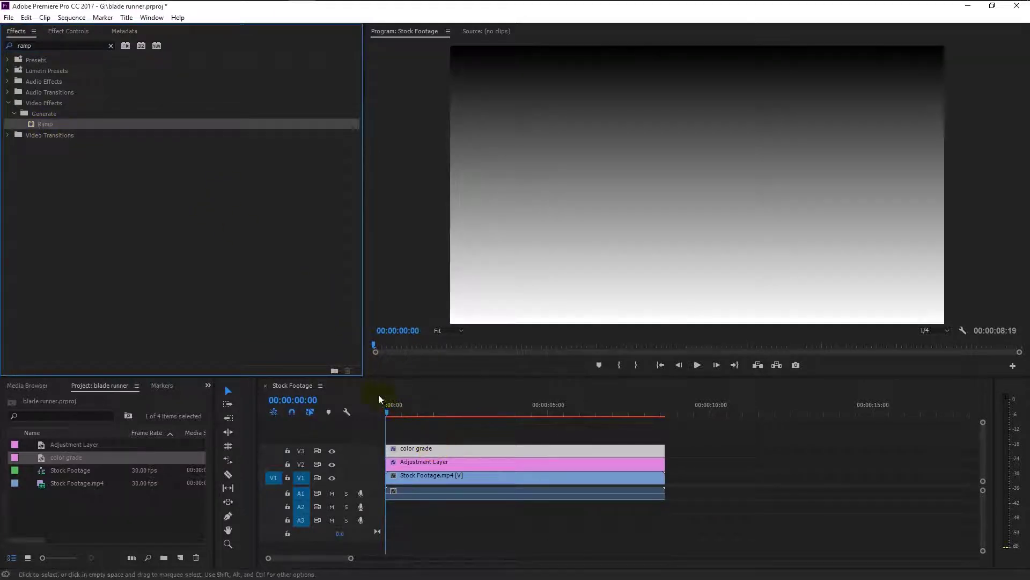
click(68, 32)
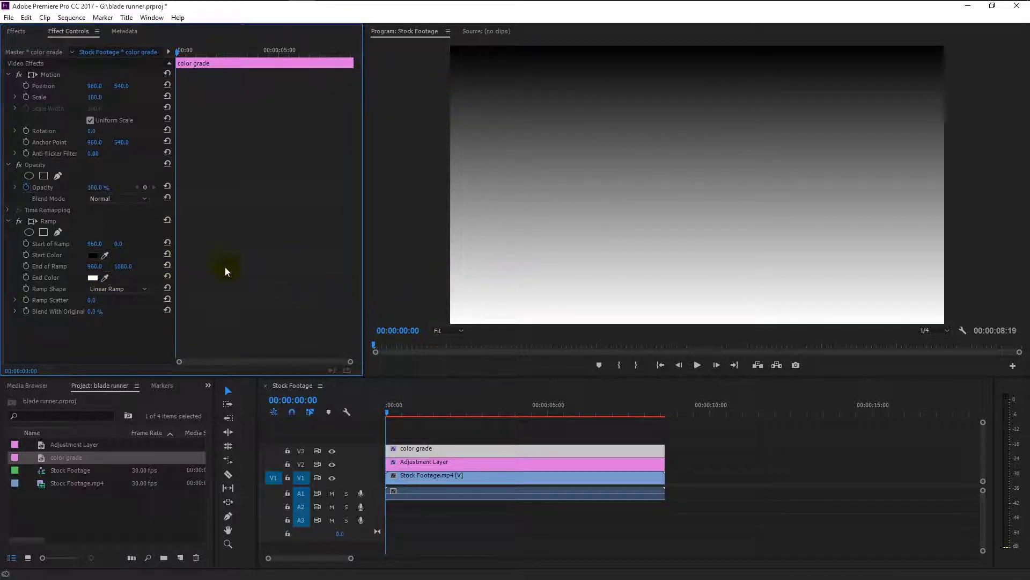
Step: Set the Ramp's Start Color to dark orange D17206
click(93, 255)
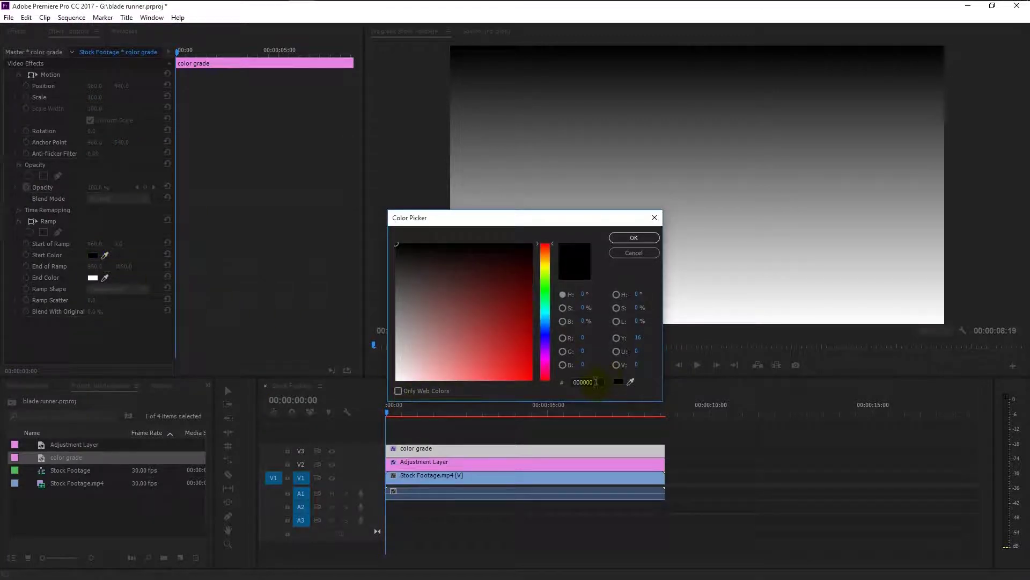
double_click(586, 382)
text(D17206)
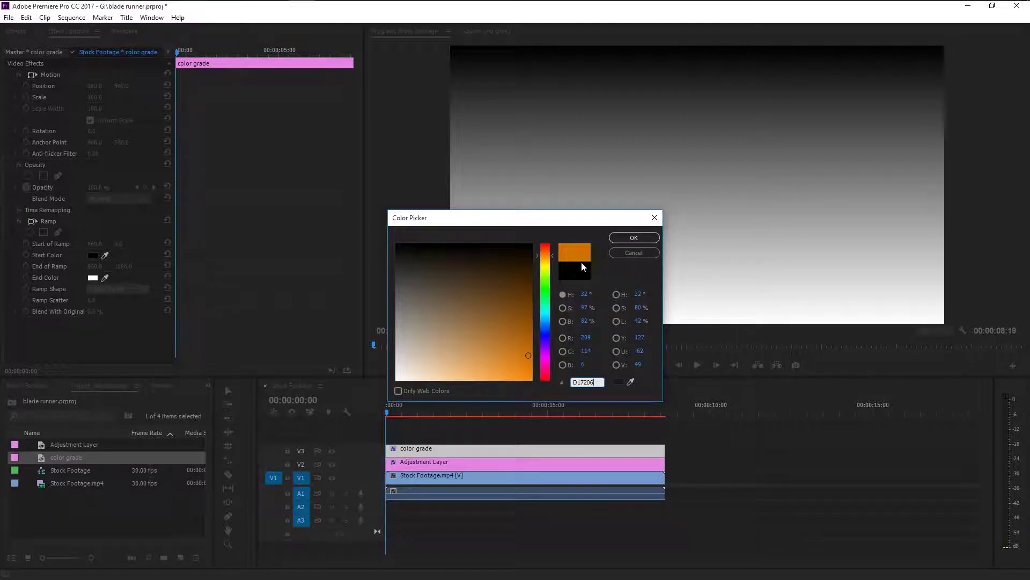
click(624, 242)
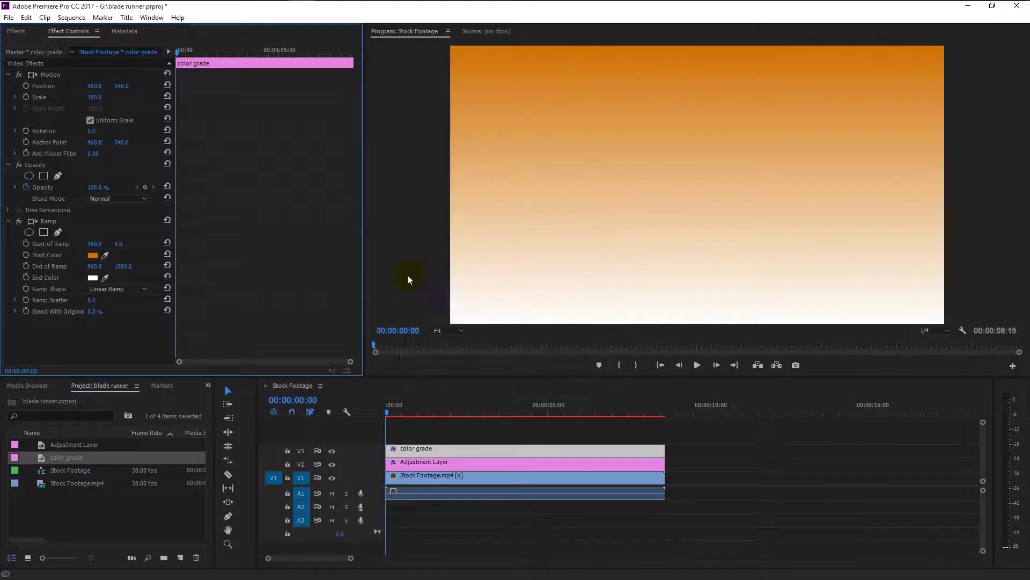
Step: Set the Ramp's End Color to light orange FCA747
click(93, 278)
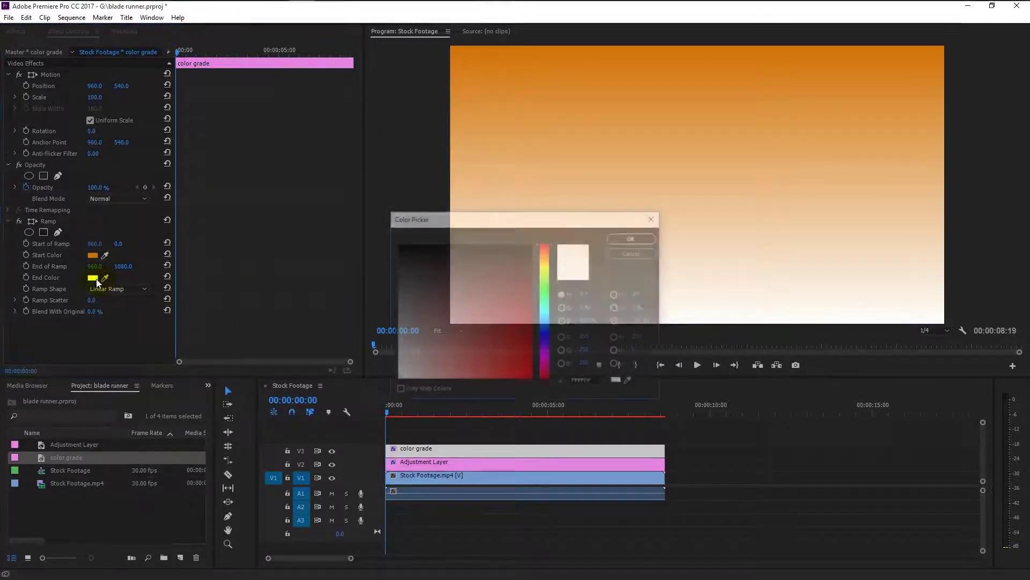
click(594, 382)
text(FCA)
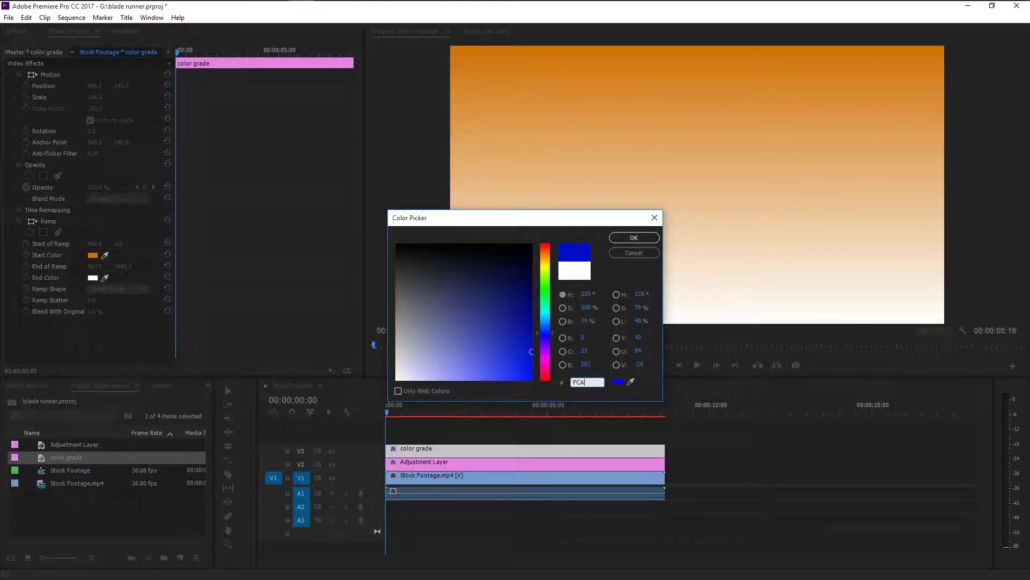
text(747)
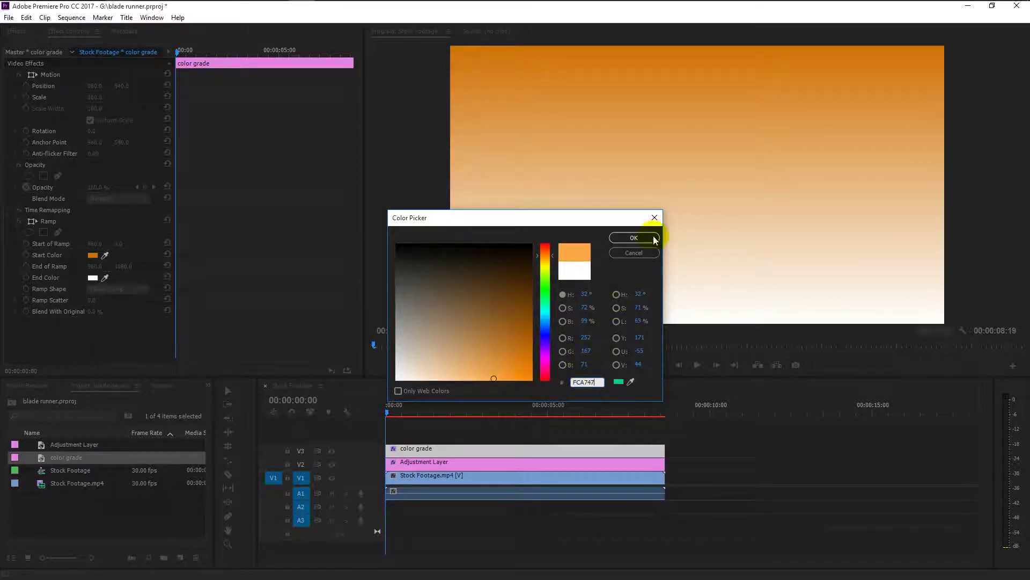
click(654, 238)
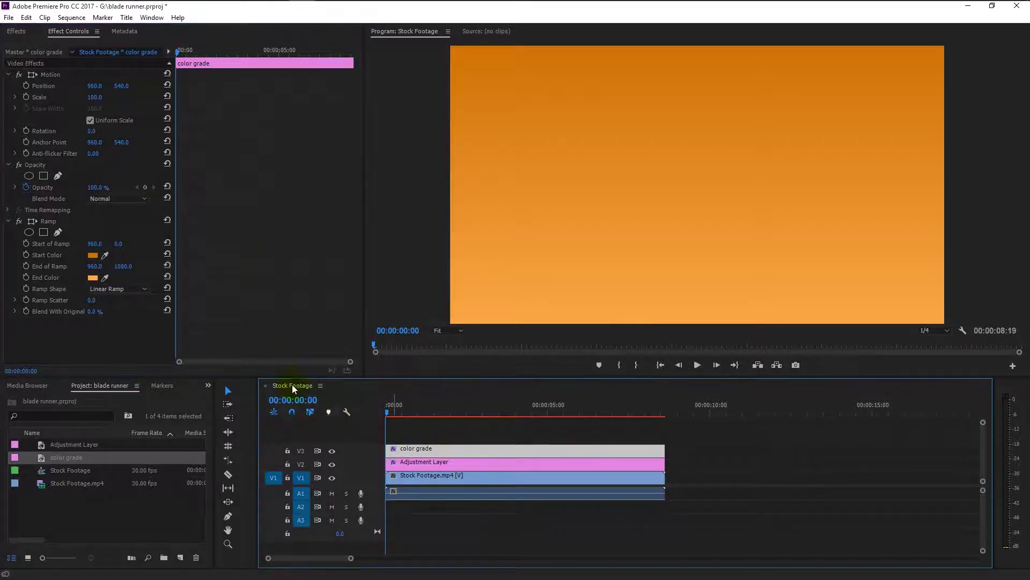
Step: Set the color grade clip's blend mode to Overlay and preview the graded footage
click(123, 199)
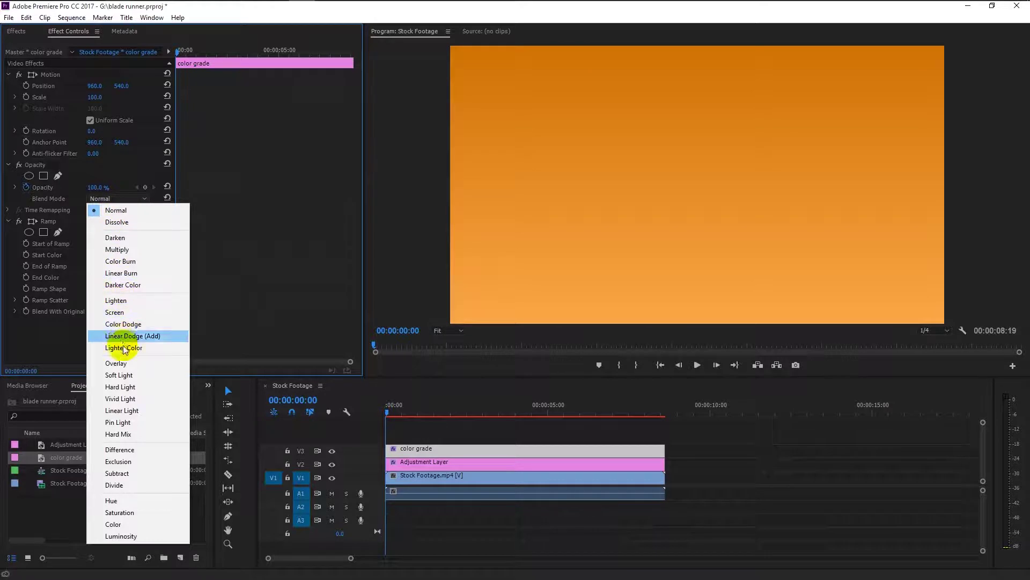
click(125, 362)
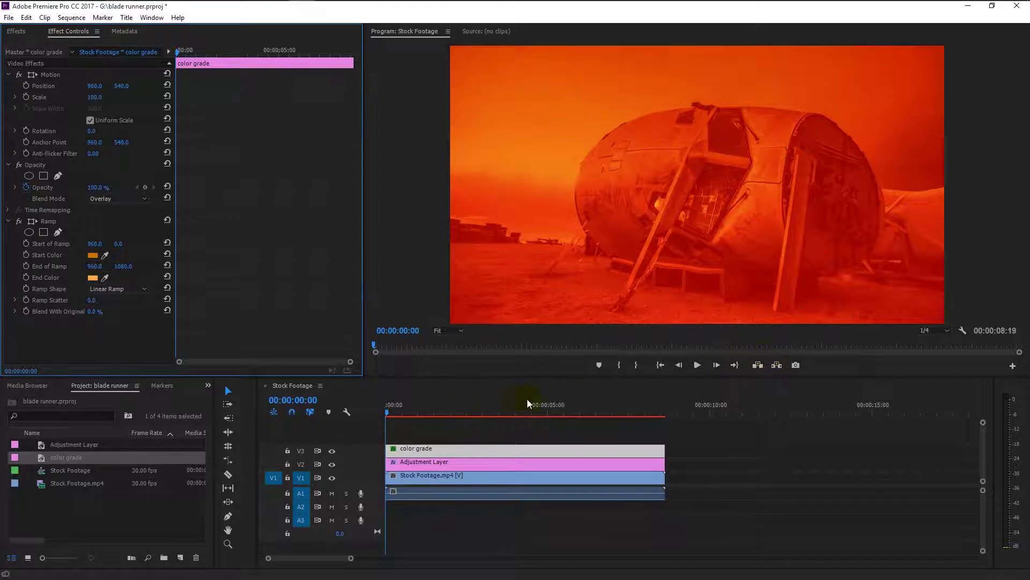
click(698, 365)
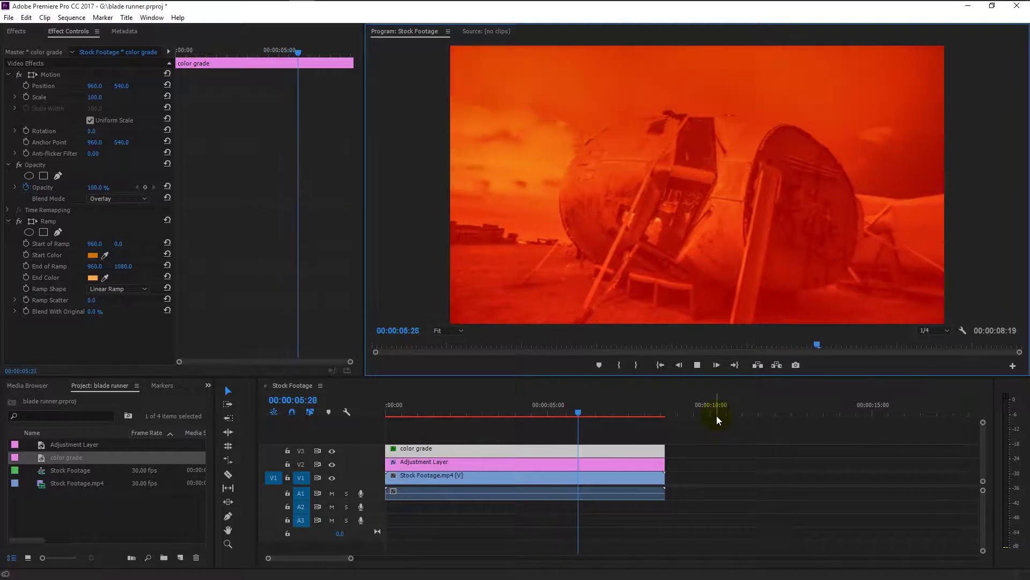
key(space)
drag(498, 413, 390, 416)
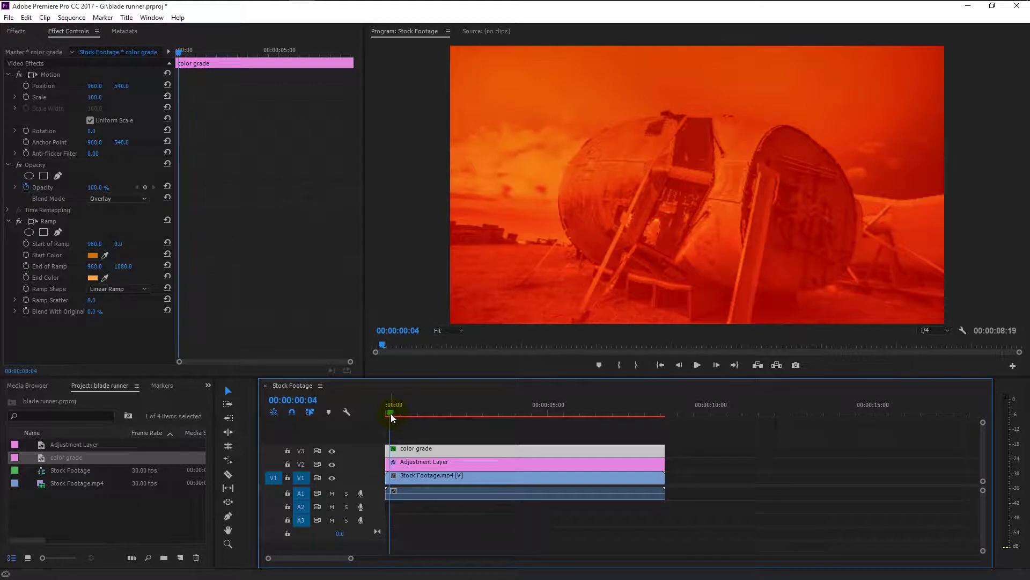
Step: Search the effects for 'noise' and apply Noise to the color grade clip
click(16, 31)
click(43, 45)
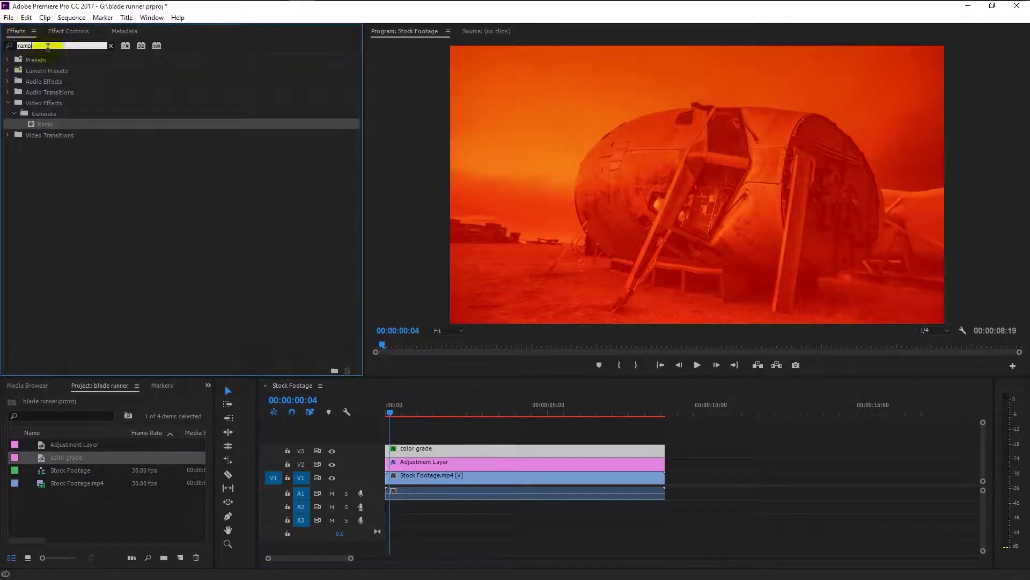
key(BackSpace)
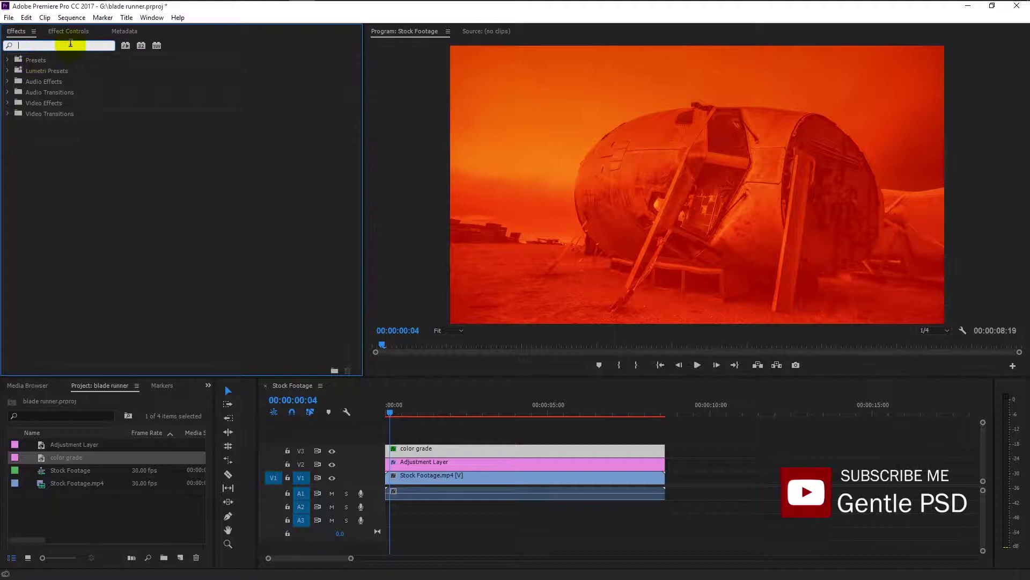
text(noise)
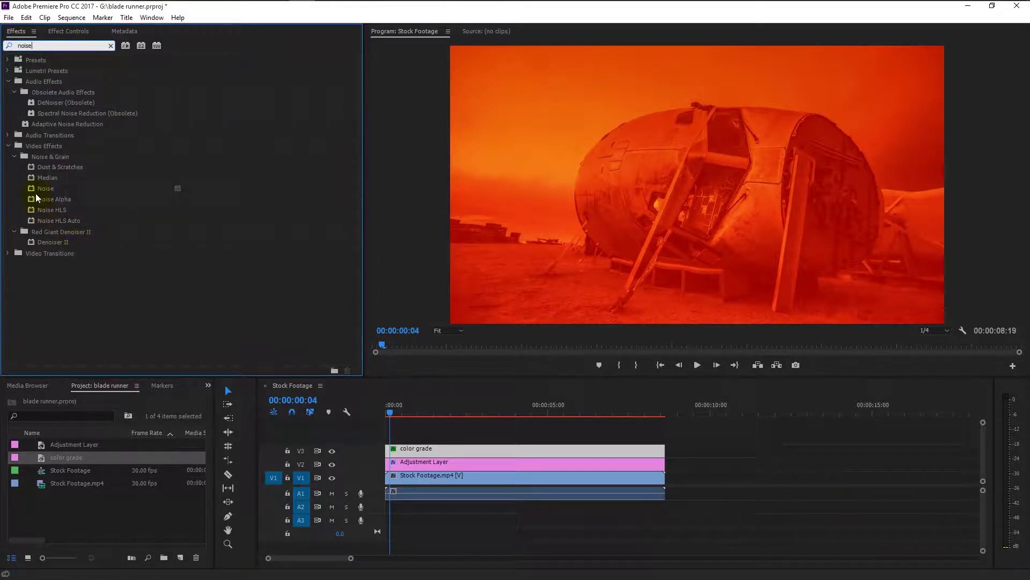
drag(41, 189, 398, 462)
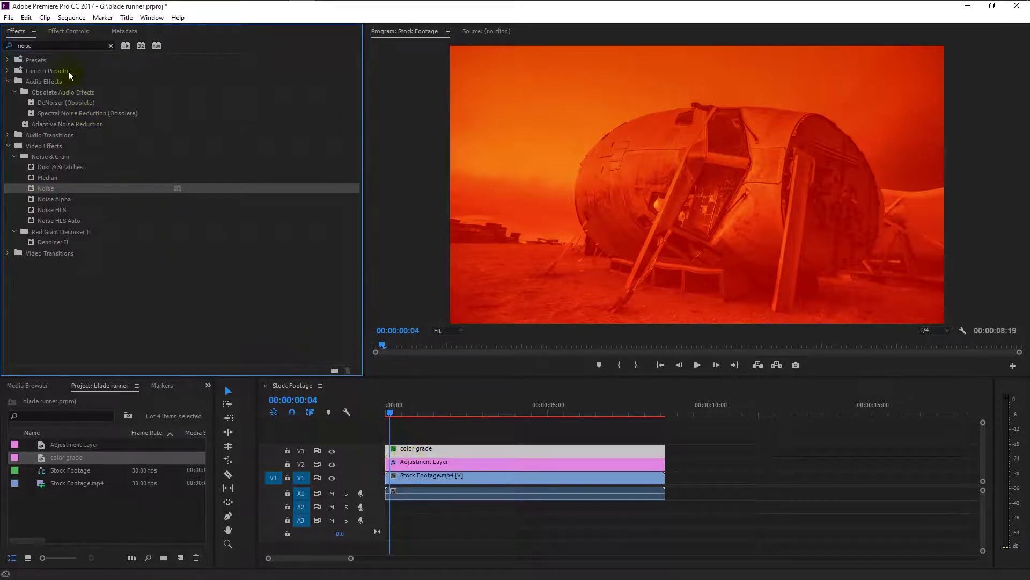
Step: Set Amount of Noise to 3% and return the playhead to the sequence start
click(68, 31)
scroll(149, 249, down, 2)
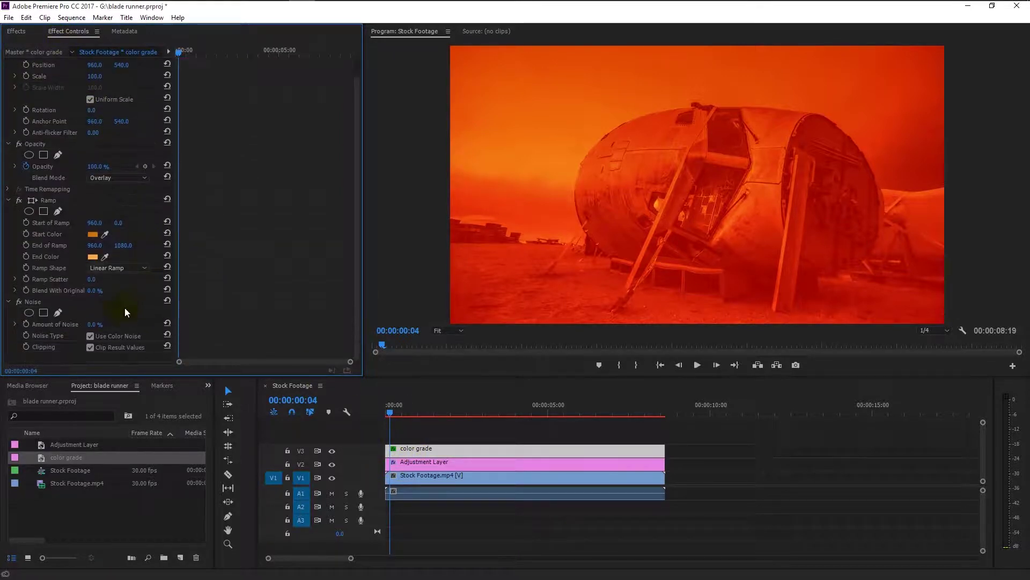
click(93, 324)
text(3)
key(Return)
drag(462, 415, 388, 415)
click(403, 452)
click(430, 476)
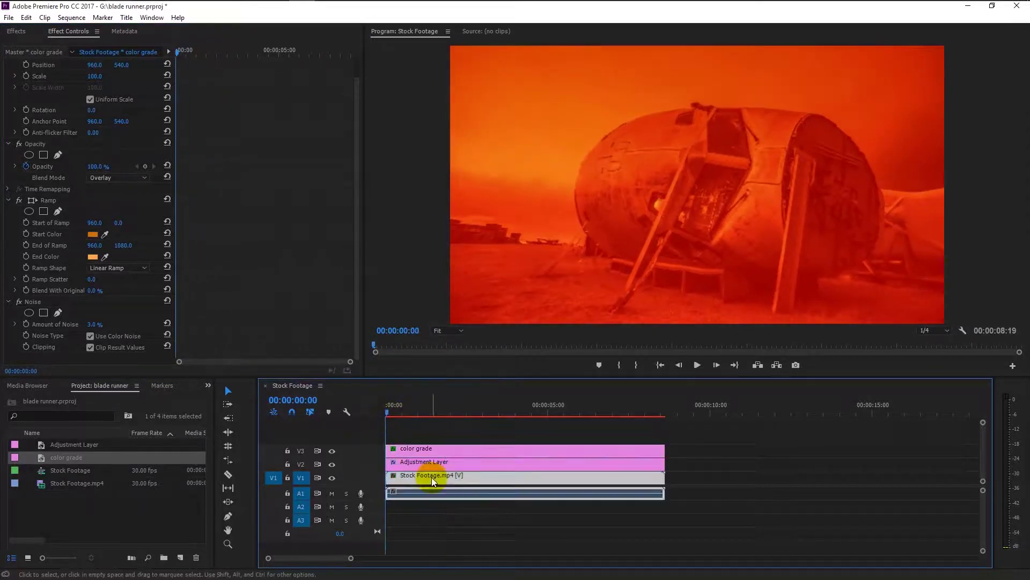
Step: Search the Effects panel for 'dus' and drop Dust & Scratches onto Stock Footage.mp4
click(16, 31)
click(23, 45)
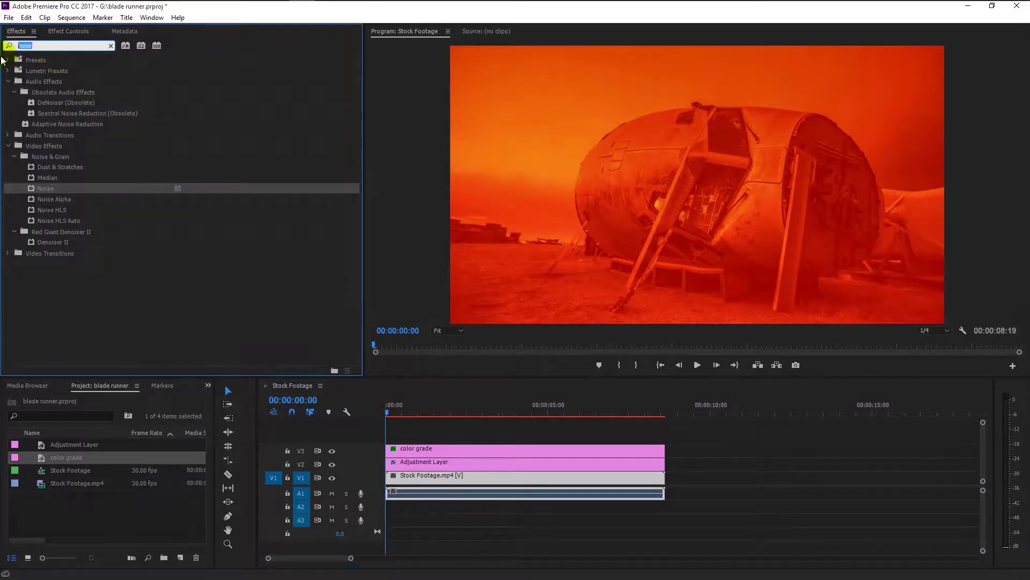
key(BackSpace)
key(BackSpace)
key(BackSpace)
key(BackSpace)
key(BackSpace)
text(dus)
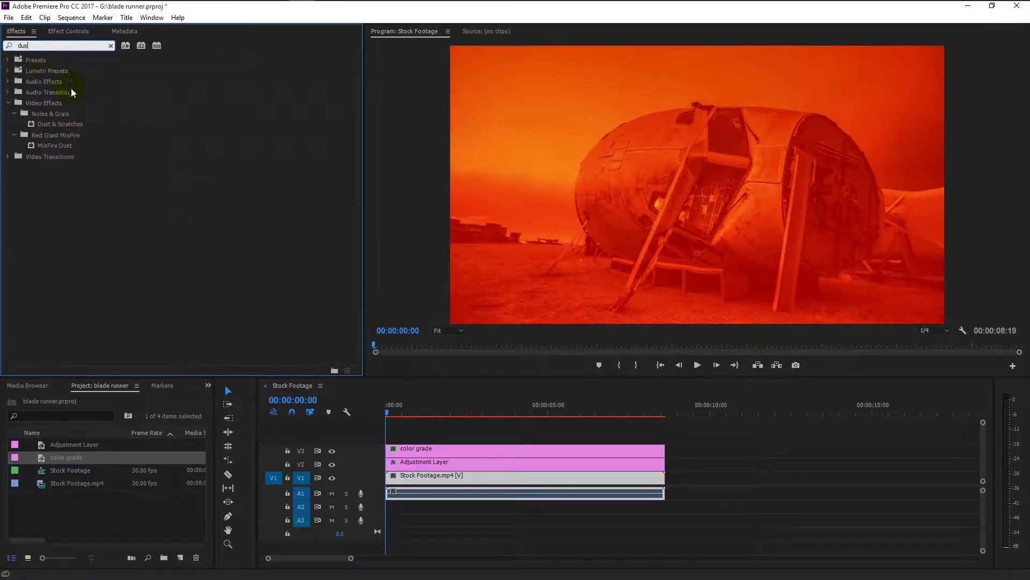
drag(69, 127, 406, 461)
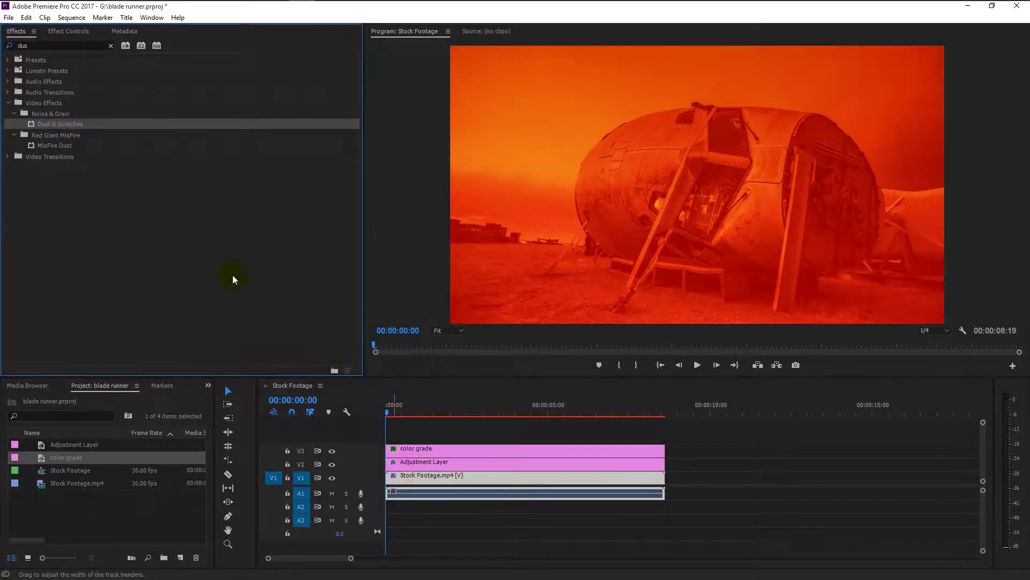
Step: Set the Dust & Scratches Radius to 2 in the clip's effect settings
click(68, 30)
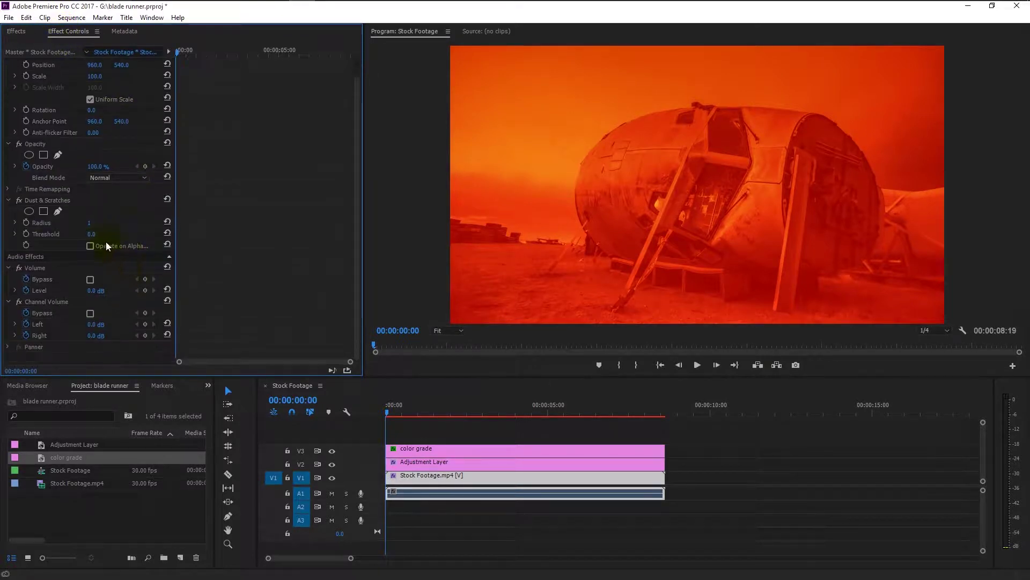
click(89, 222)
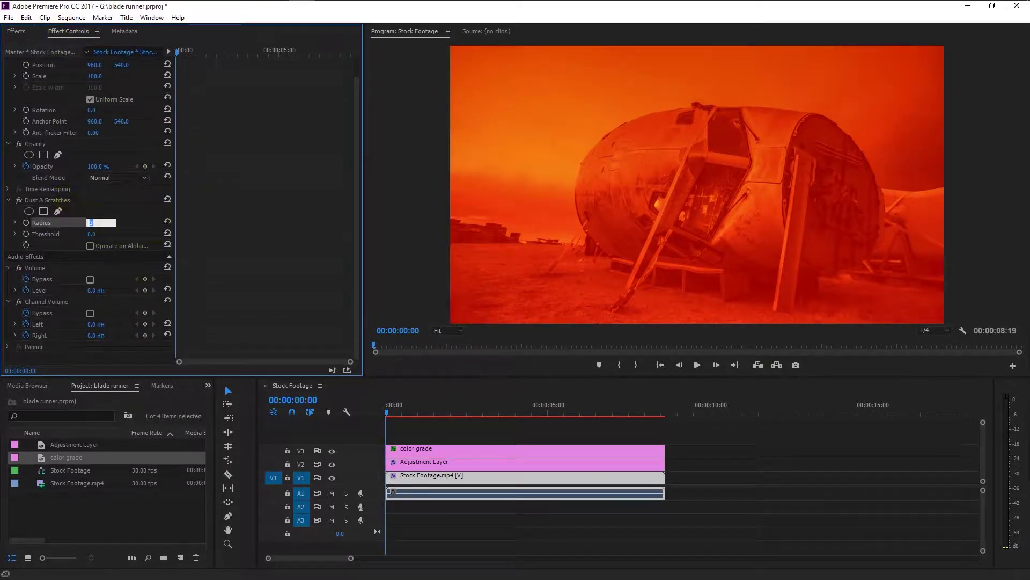
text(2)
key(Return)
click(386, 412)
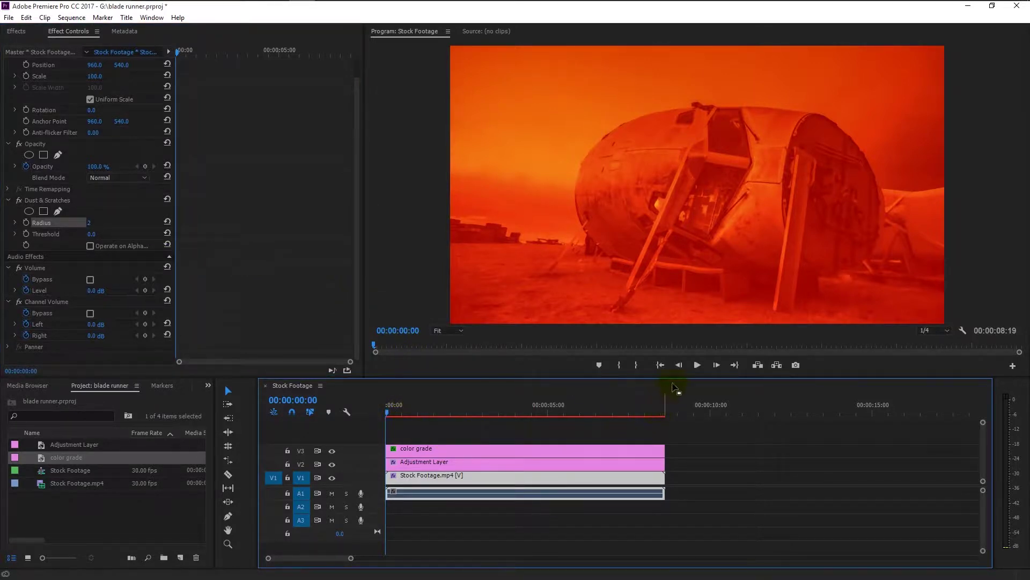
click(697, 365)
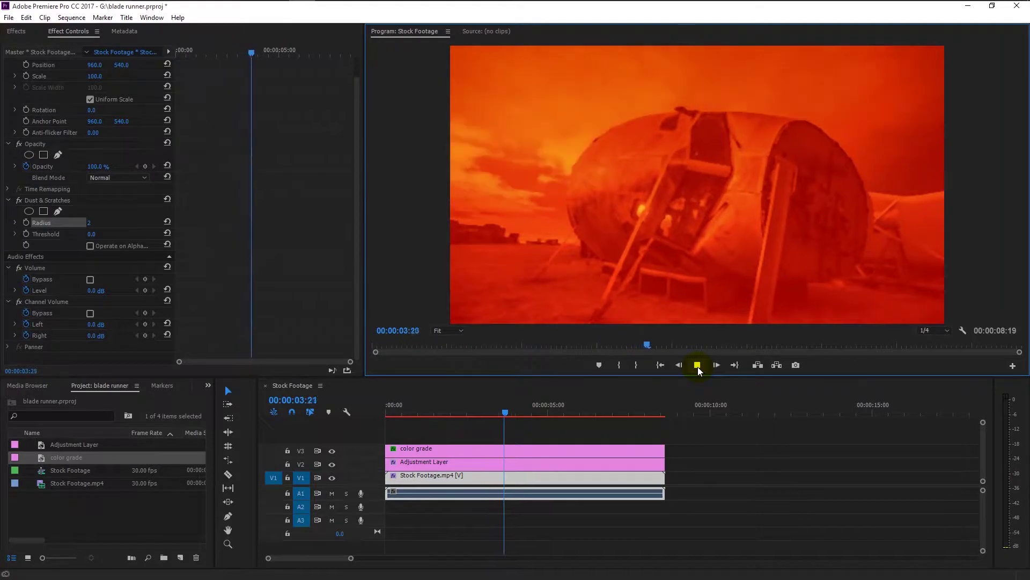
click(697, 365)
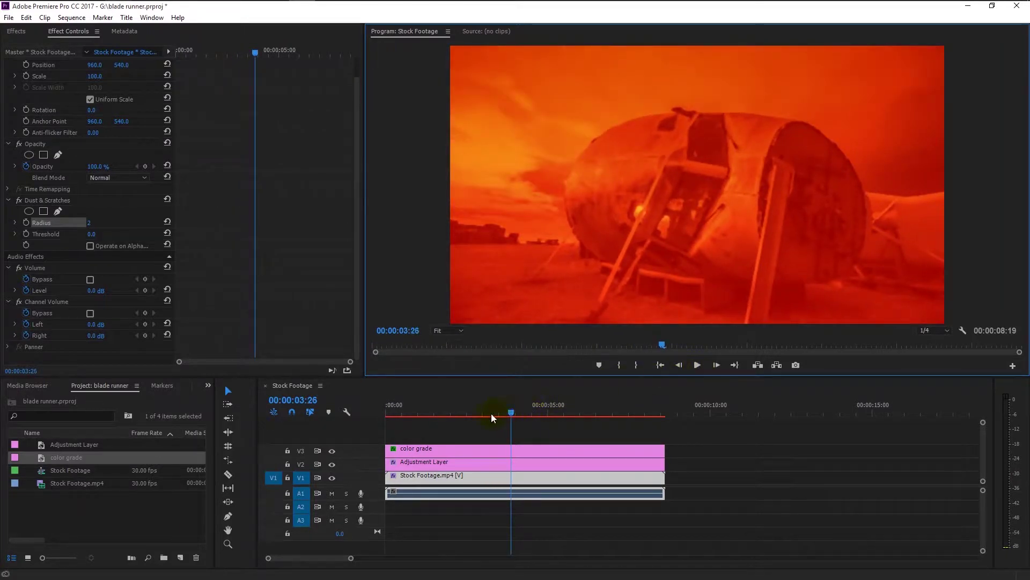